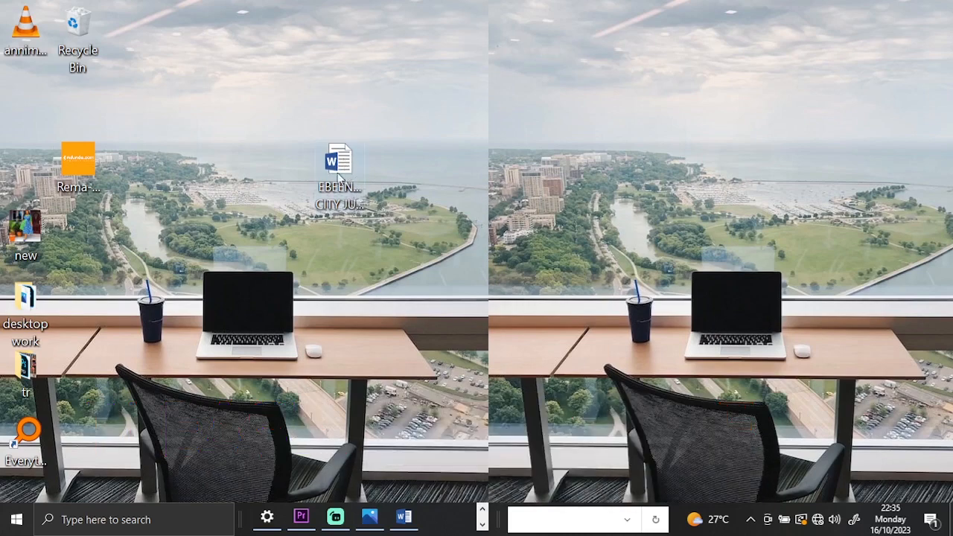
Open the EBEENEZA CITY JUNIOR SCHOOL DOCUMENT file from the desktop and skim both of its pages.
double_click(335, 162)
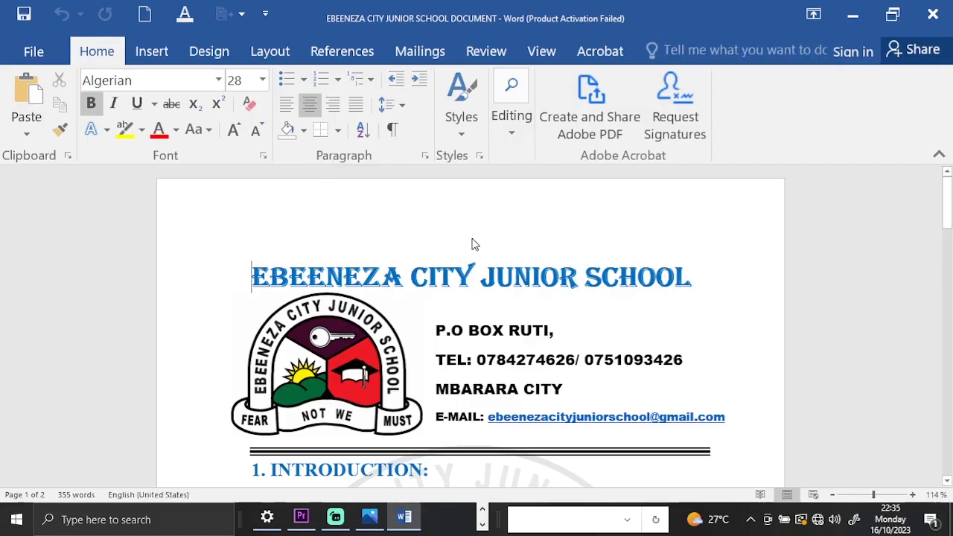
scroll(470, 243, "down", 2)
scroll(470, 243, "down", 12)
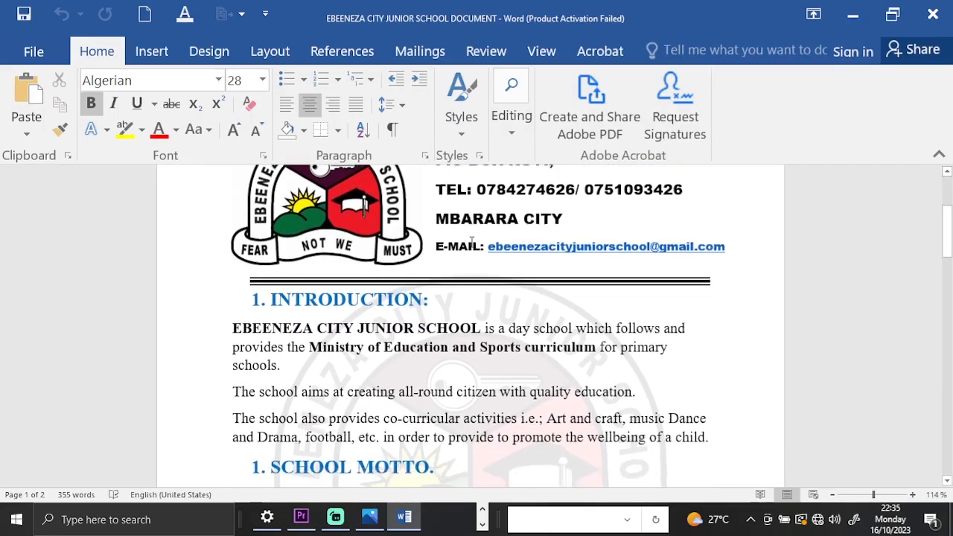
scroll(471, 245, "down", 12)
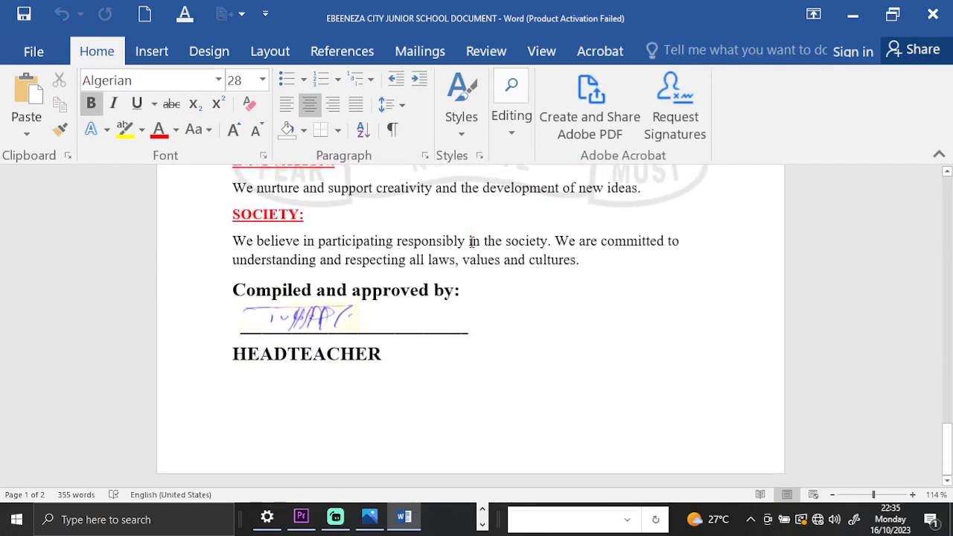
scroll(471, 243, "up", 12)
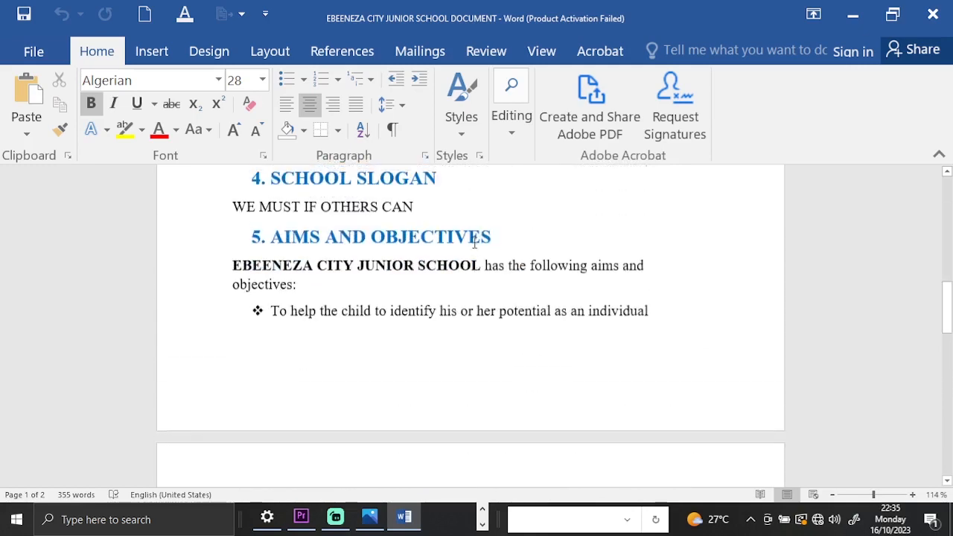
scroll(474, 242, "up", 12)
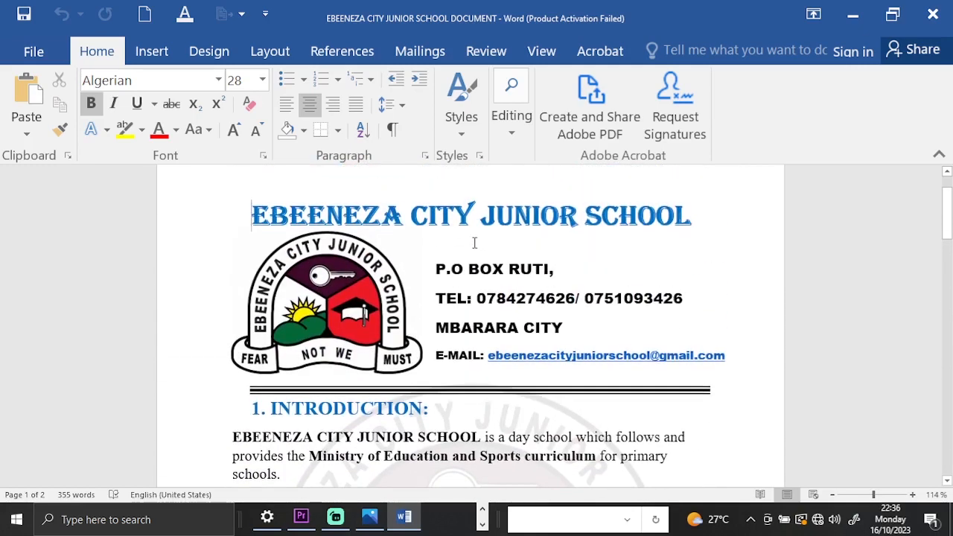
Examine the document's letterhead, numbered sections, core mantras and headteacher sign-off to see how the unbordered pages are laid out.
scroll(474, 243, "down", 2)
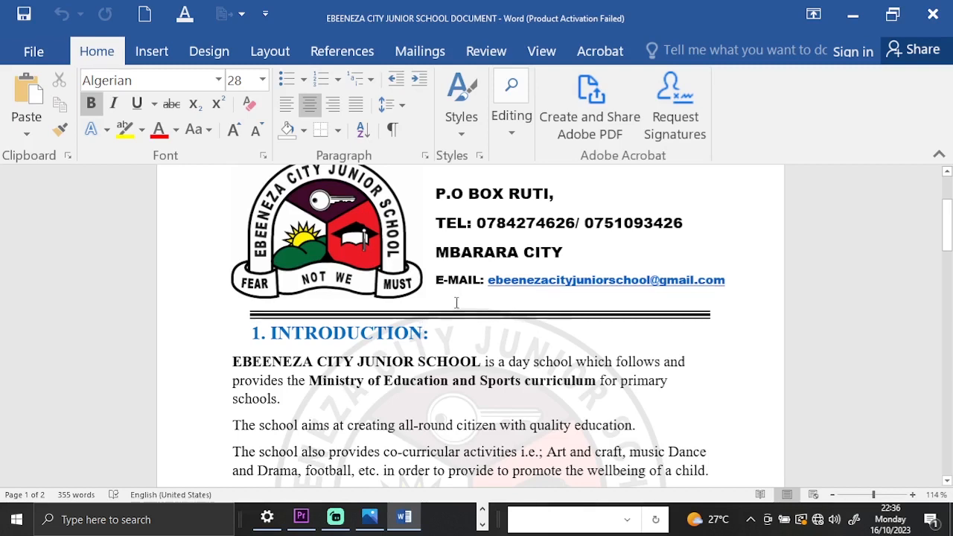
scroll(452, 300, "up", 3)
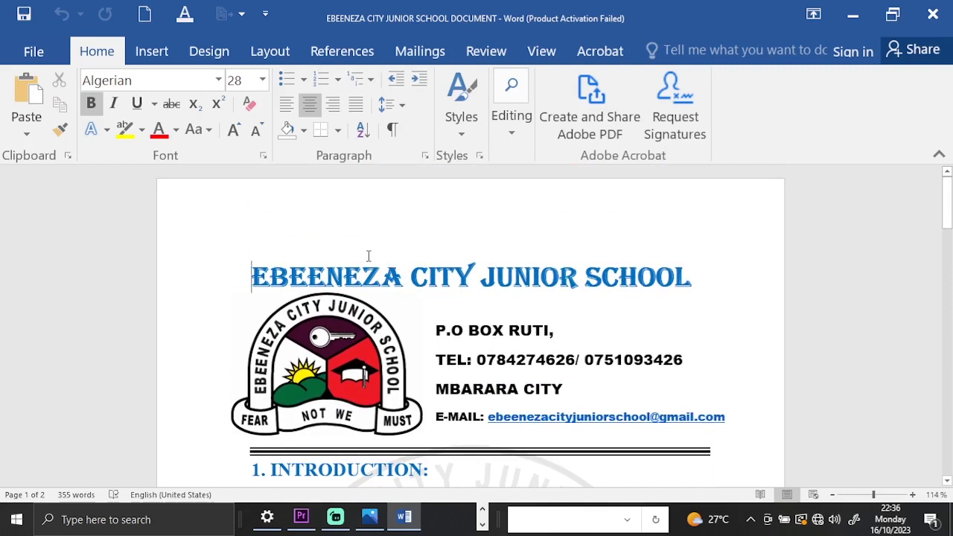
scroll(364, 252, "down", 3)
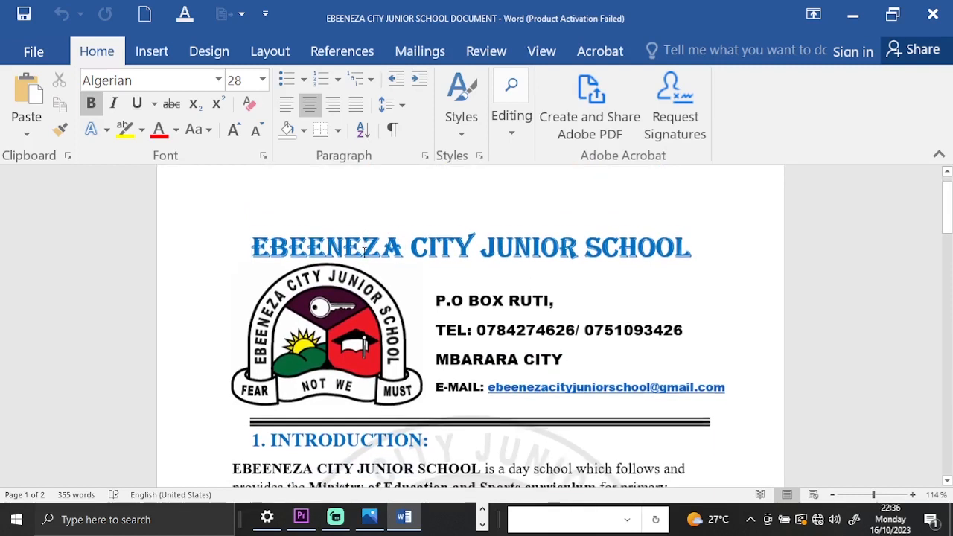
scroll(474, 329, "up", 3)
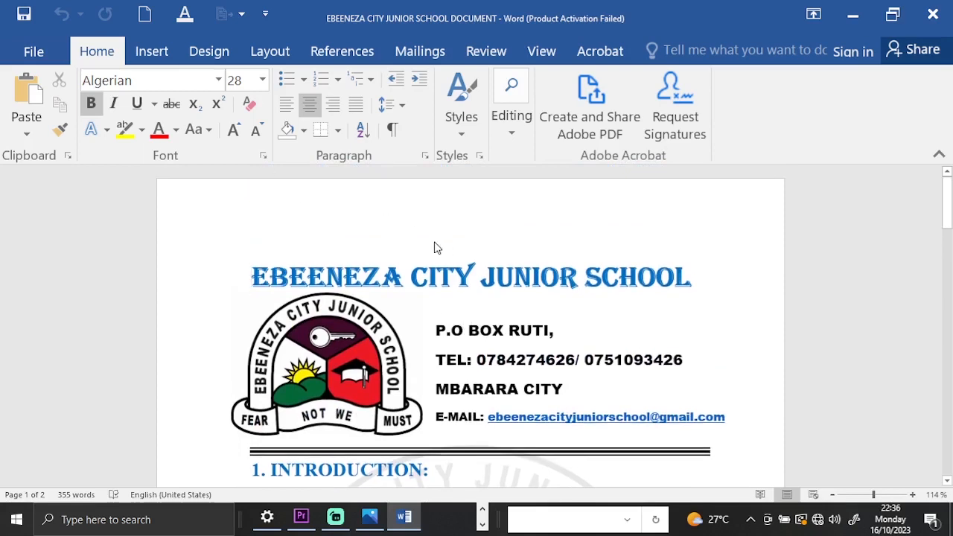
scroll(437, 248, "down", 14)
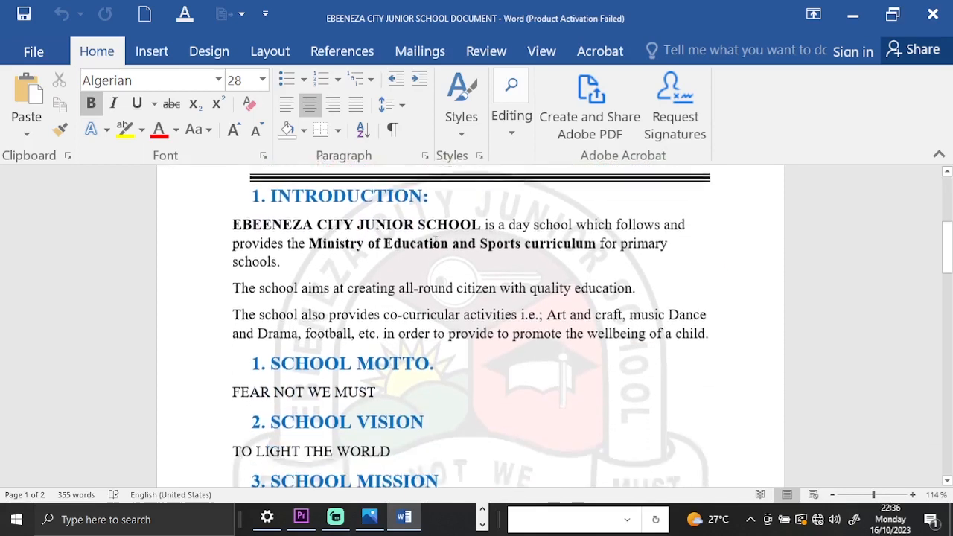
scroll(435, 242, "down", 15)
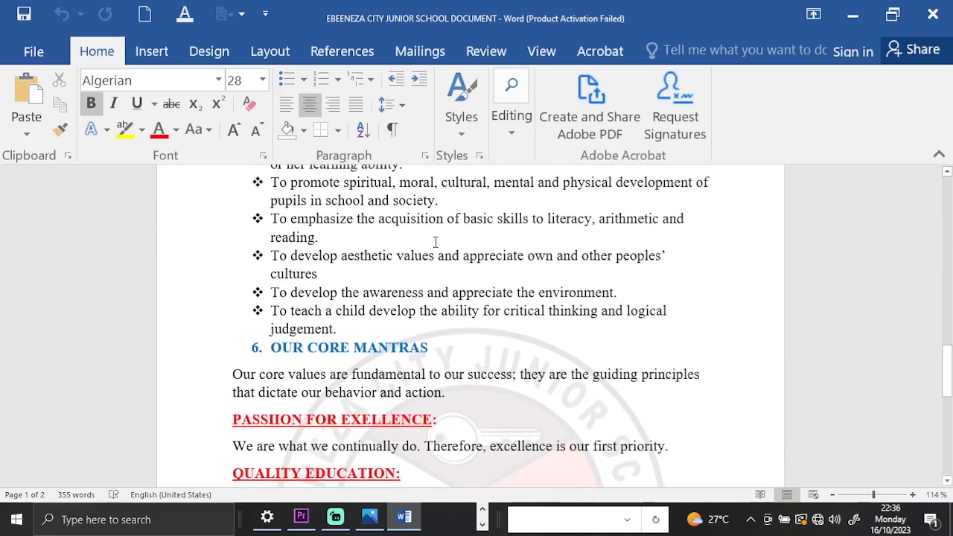
scroll(435, 242, "down", 10)
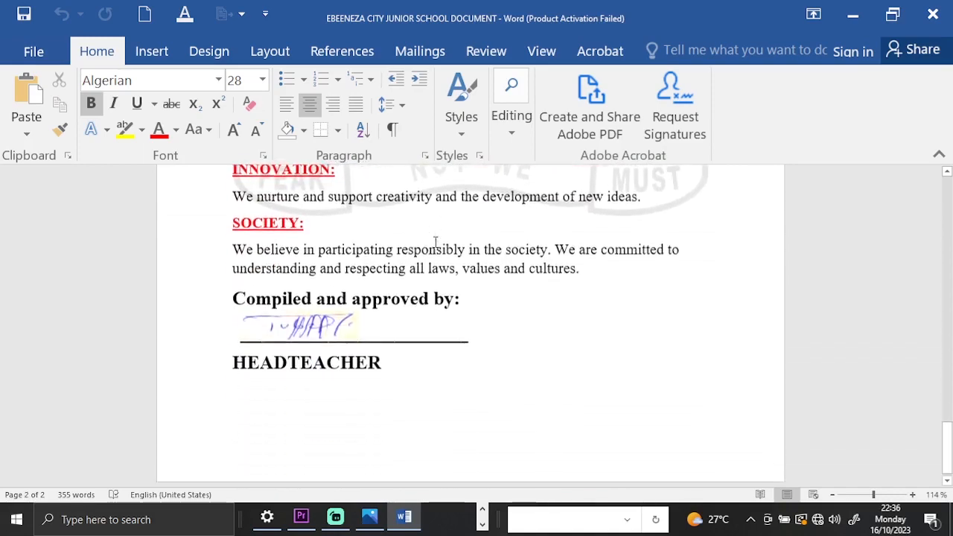
scroll(436, 246, "up", 12)
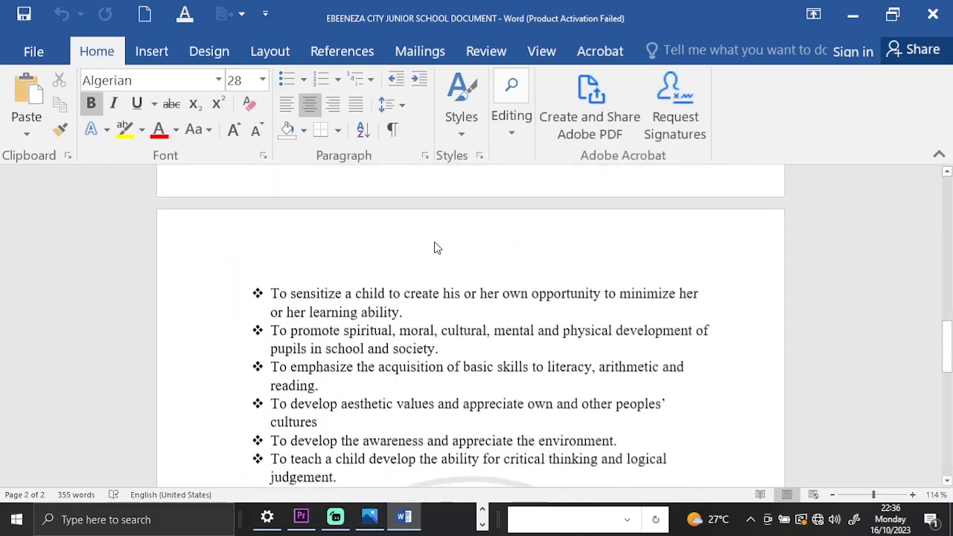
Open the page border settings and browse the available line styles.
left_click(219, 56)
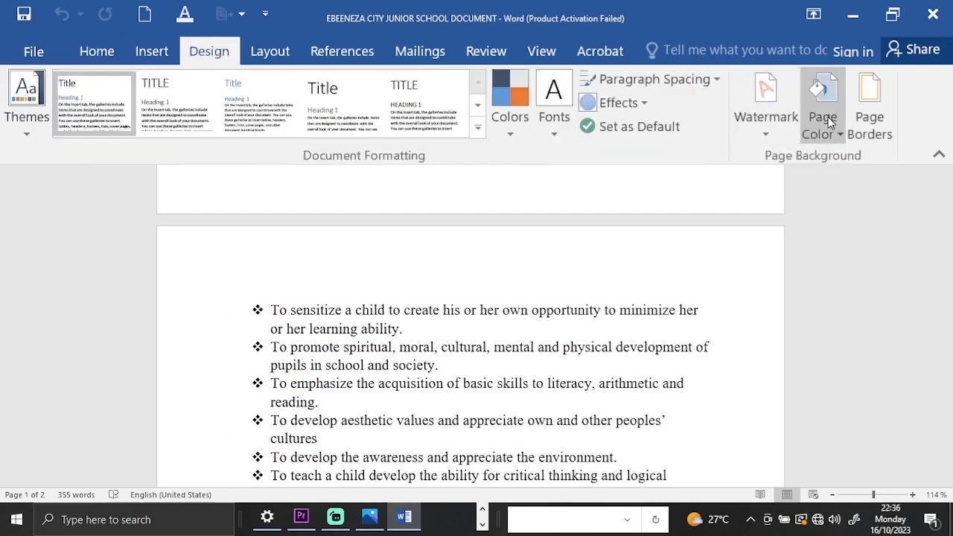
left_click(870, 112)
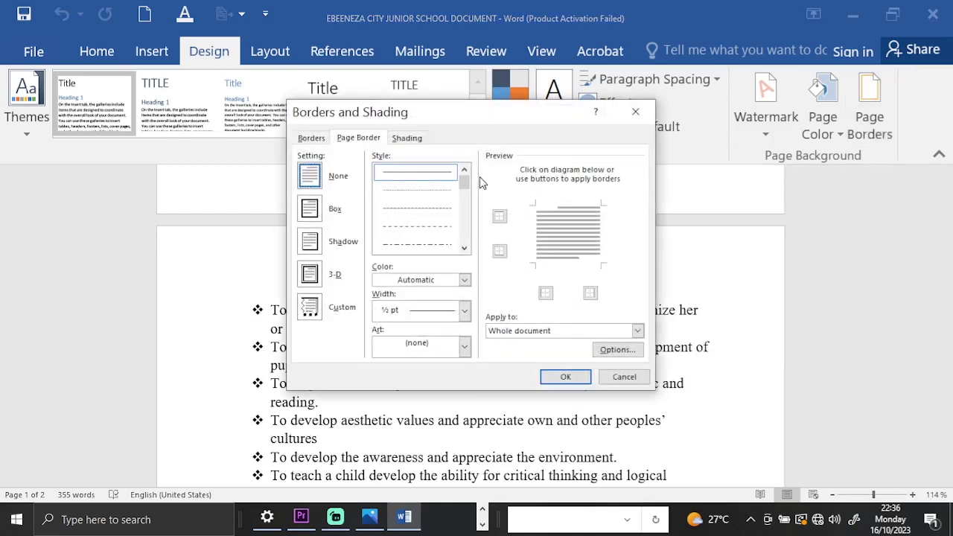
left_click_drag(467, 176, 470, 211)
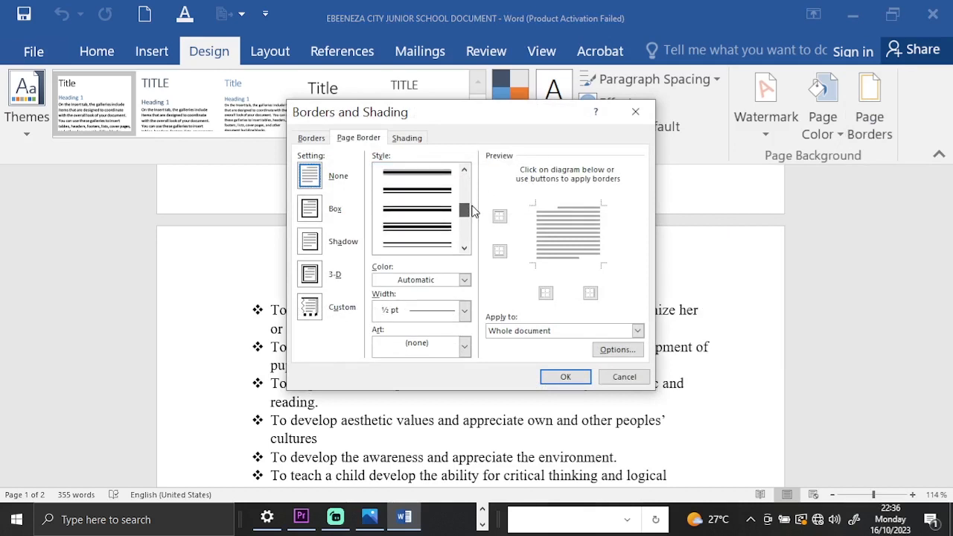
left_click_drag(475, 212, 467, 198)
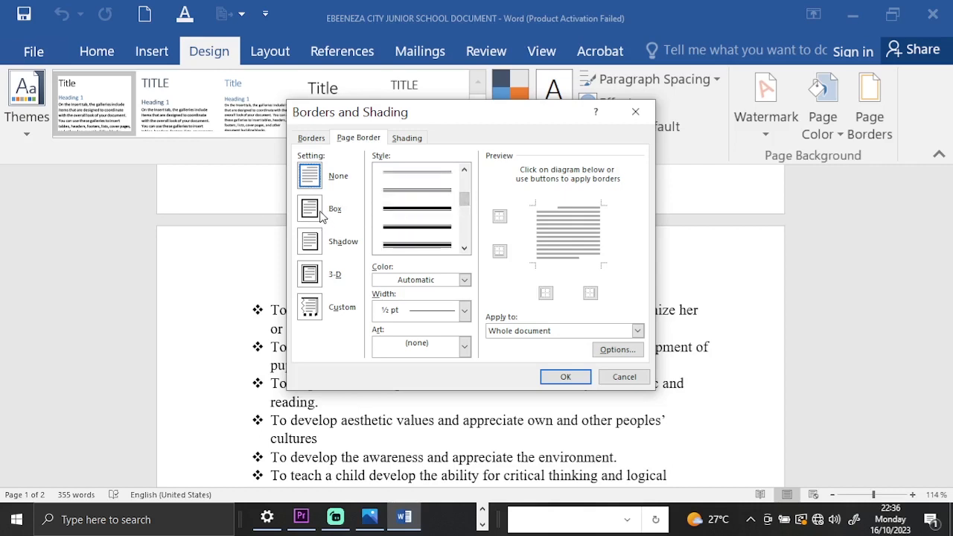
Try the Shadow, 3-D and Custom settings for the page border.
left_click(309, 242)
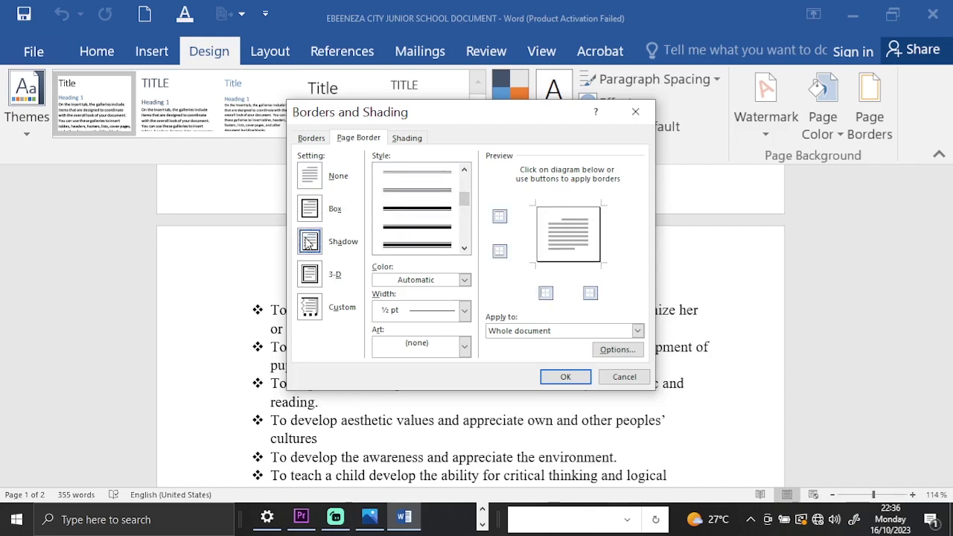
left_click(316, 279)
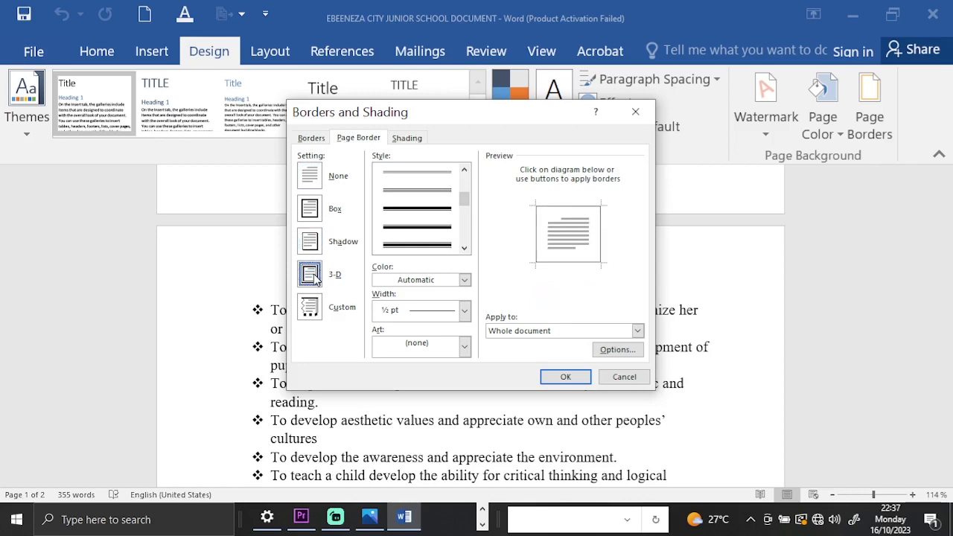
left_click(314, 310)
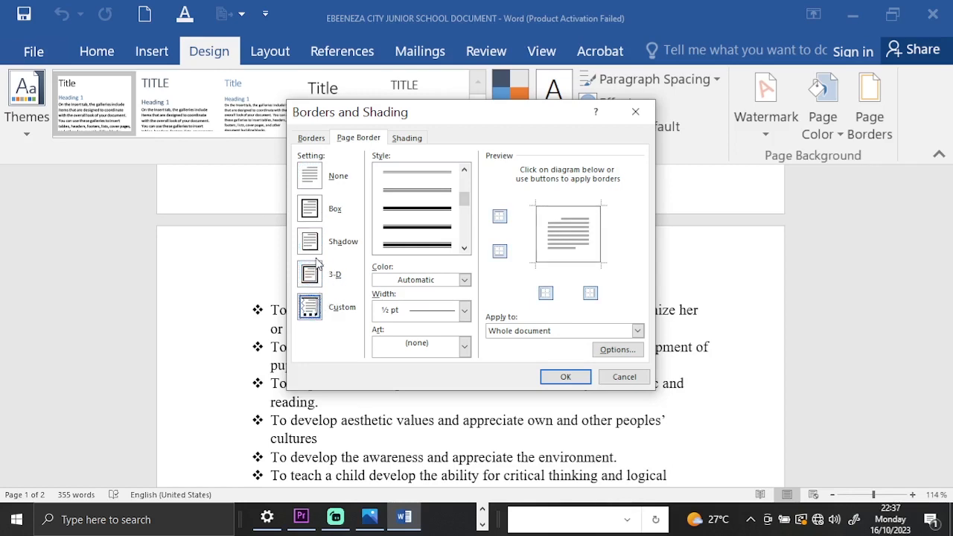
Choose the Box page border with a 3 pt double-line style that has a thick outer and a thin inner line.
left_click(310, 209)
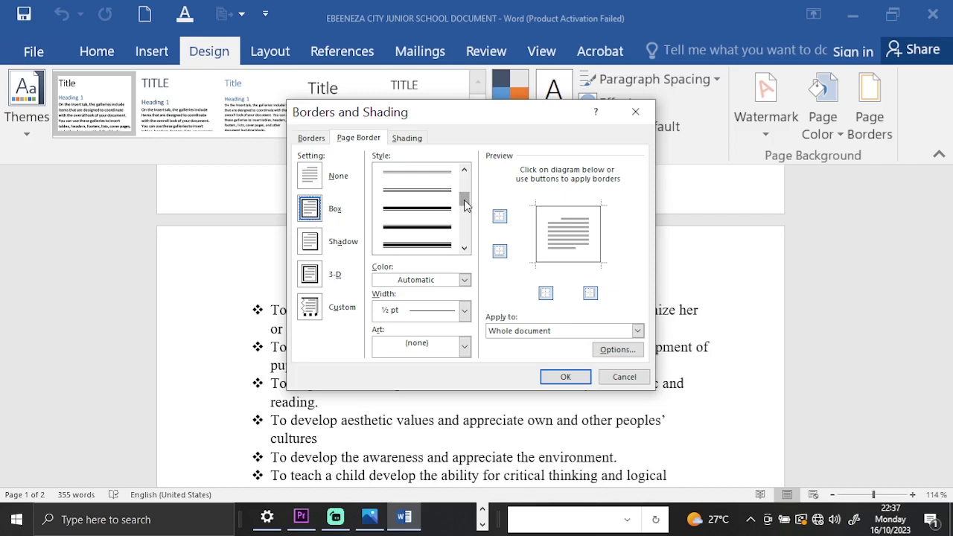
left_click_drag(465, 206, 467, 215)
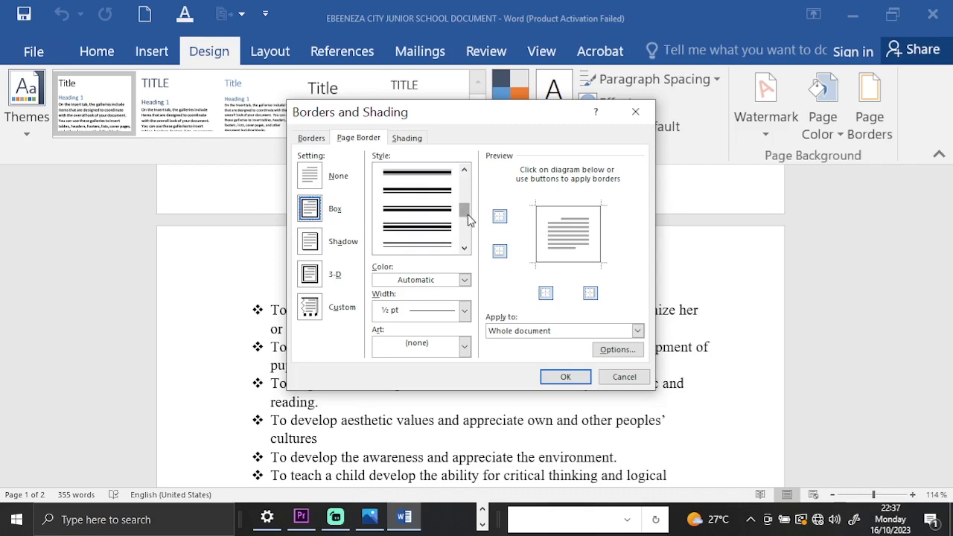
mouse_move(467, 211)
left_mouse_down()
mouse_move(480, 236)
mouse_move(477, 209)
left_mouse_up()
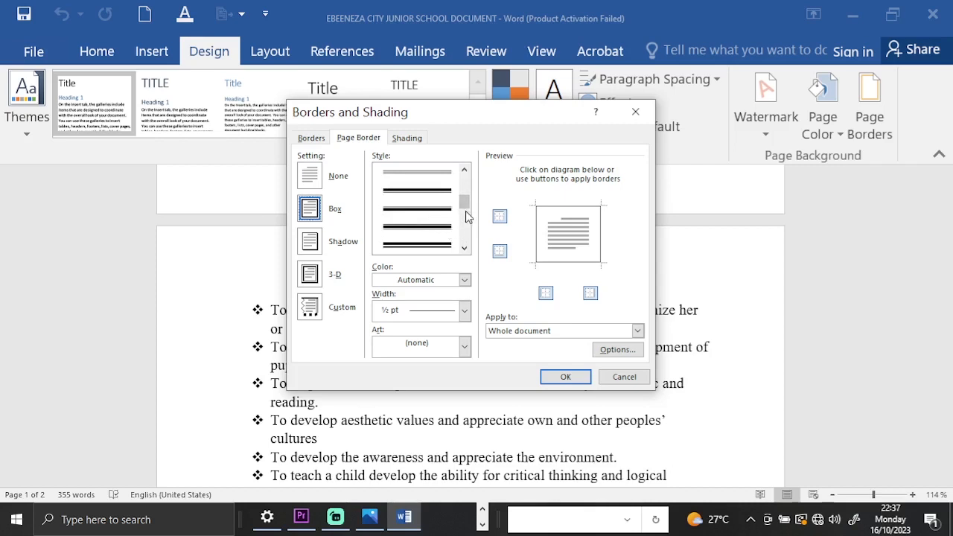
left_click(459, 209)
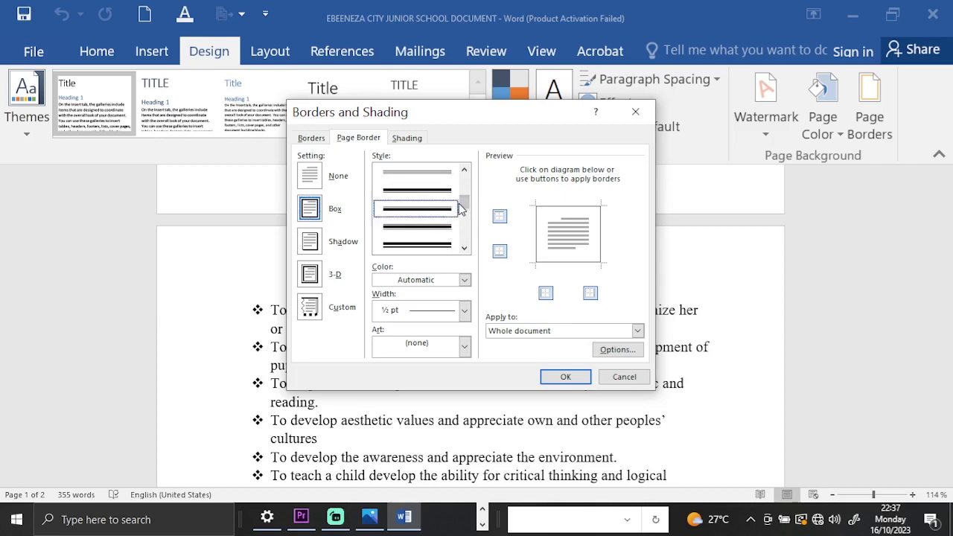
left_click(446, 243)
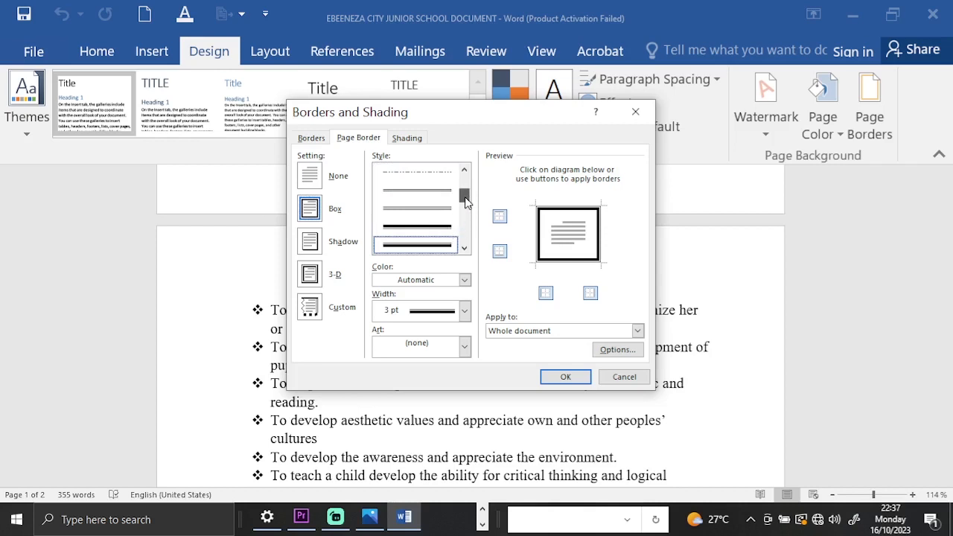
left_click_drag(465, 199, 461, 188)
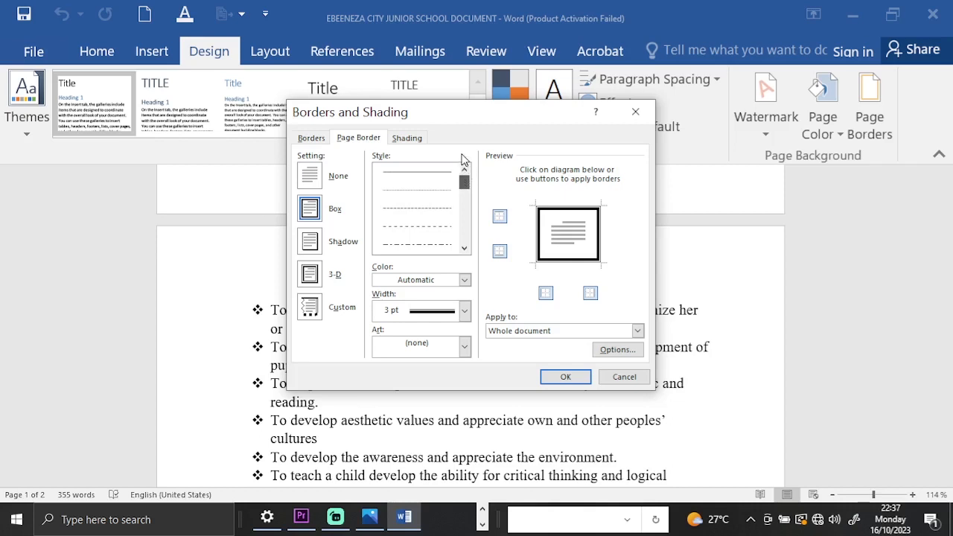
left_click_drag(468, 178, 468, 204)
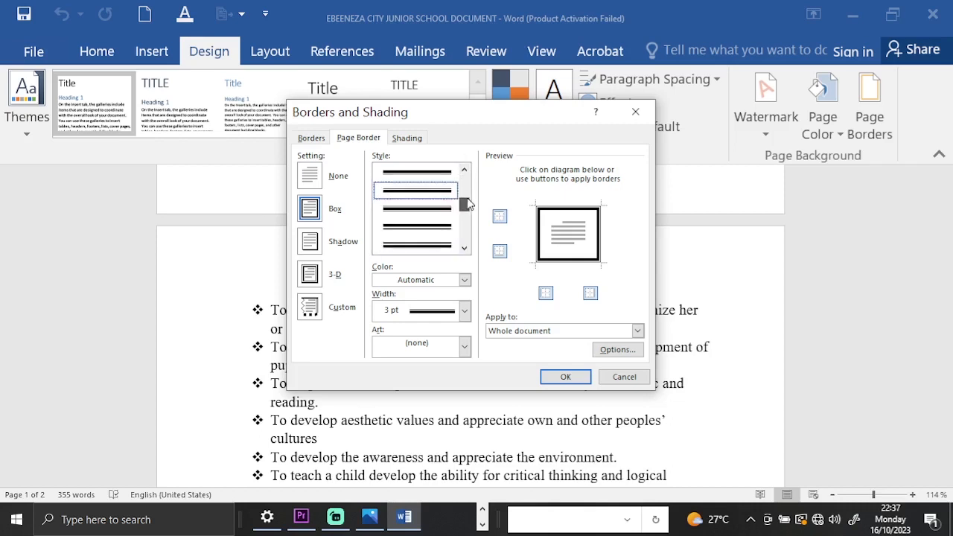
left_click(438, 242)
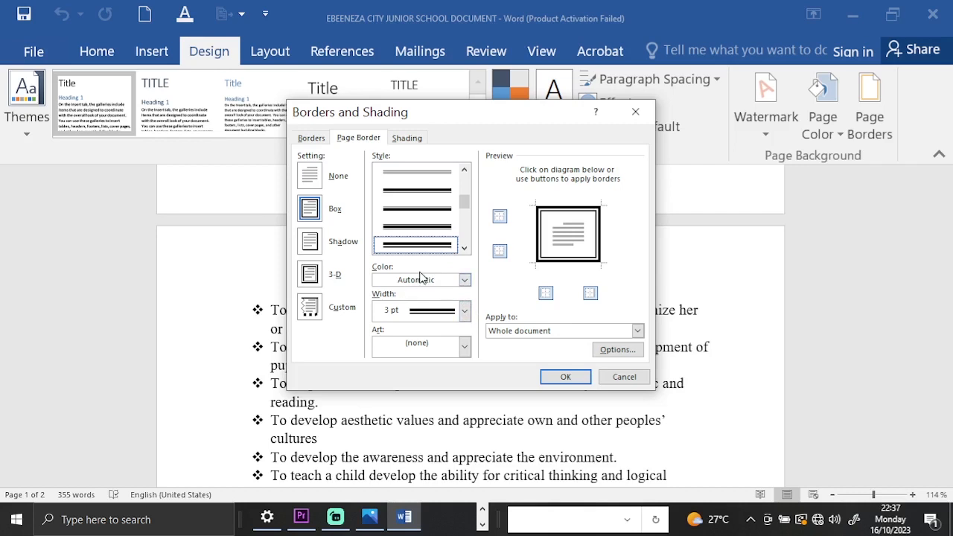
Try red and light blue as the page border color, and return the color to Automatic.
left_click(464, 280)
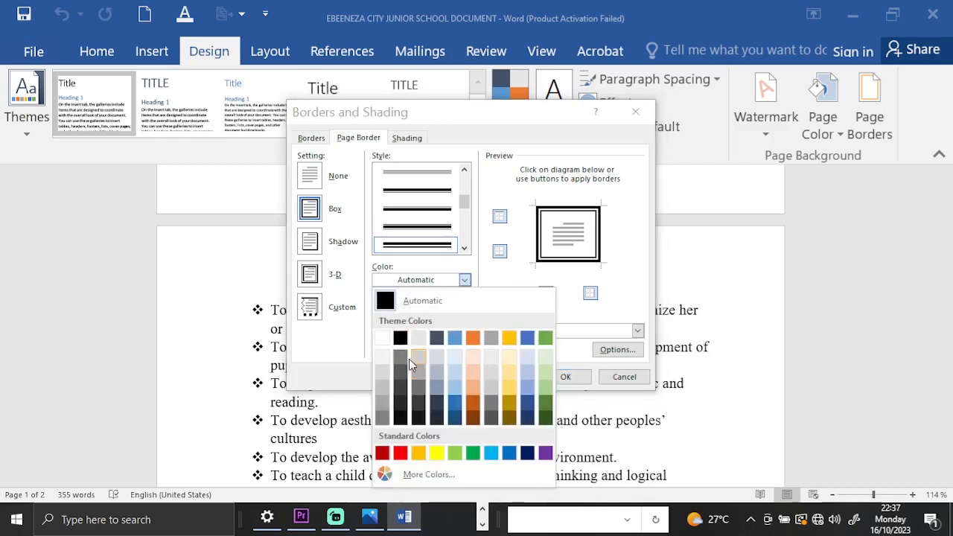
left_click(400, 454)
left_click(463, 248)
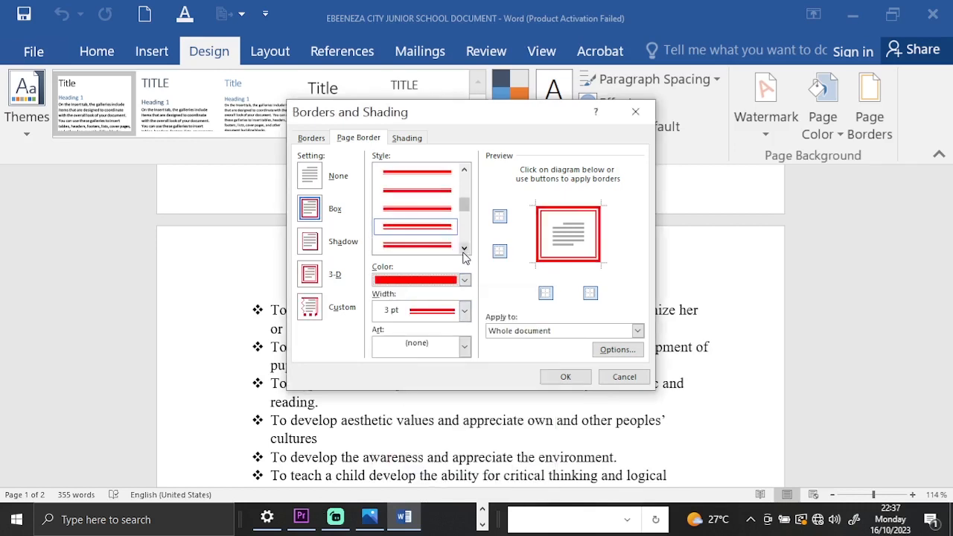
left_click(464, 248)
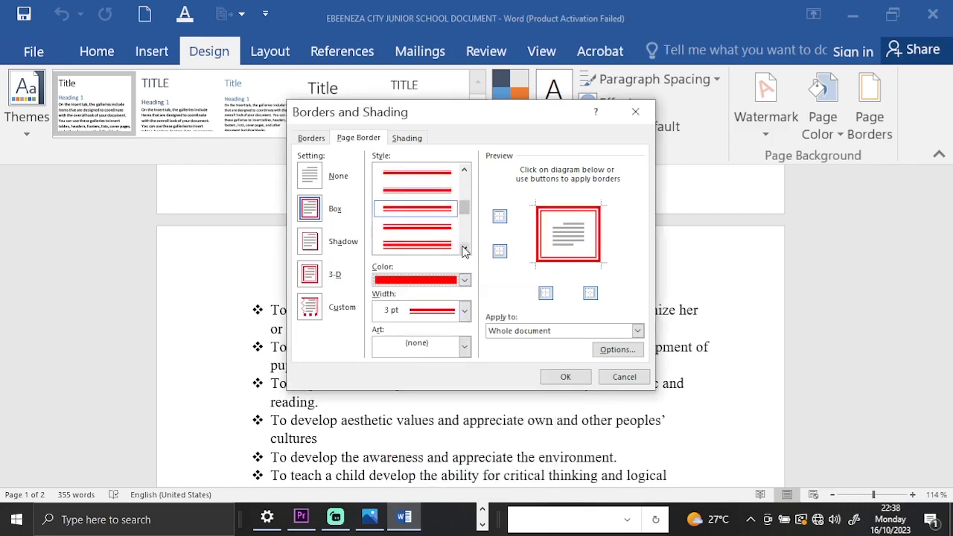
left_click(463, 248)
left_click(465, 280)
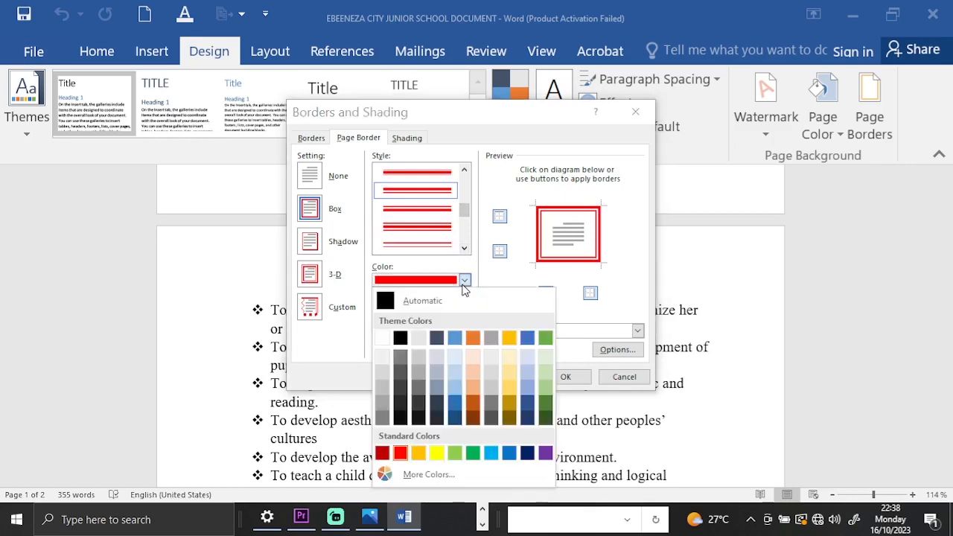
left_click(454, 338)
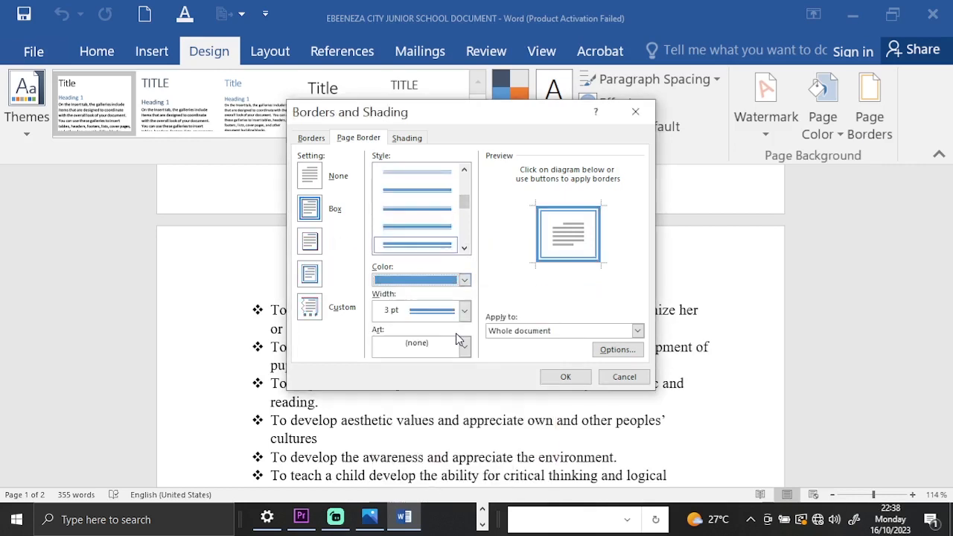
left_click(464, 281)
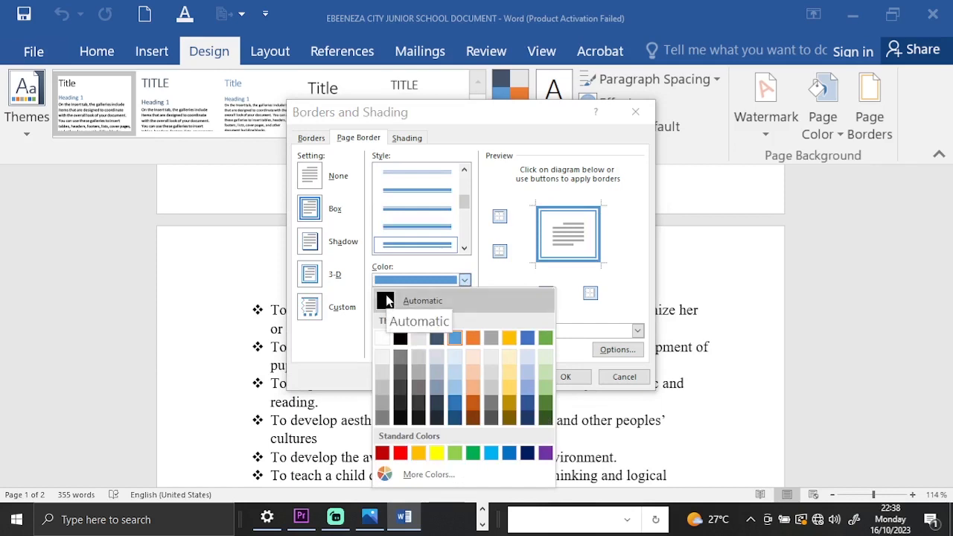
left_click(388, 299)
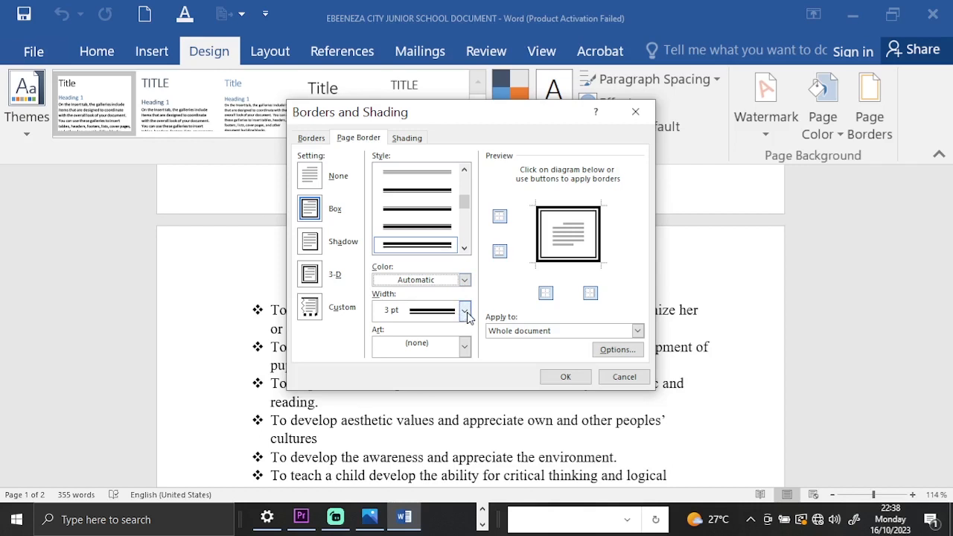
Set the page border width to 6 pt and apply the border to the whole document.
left_click(465, 311)
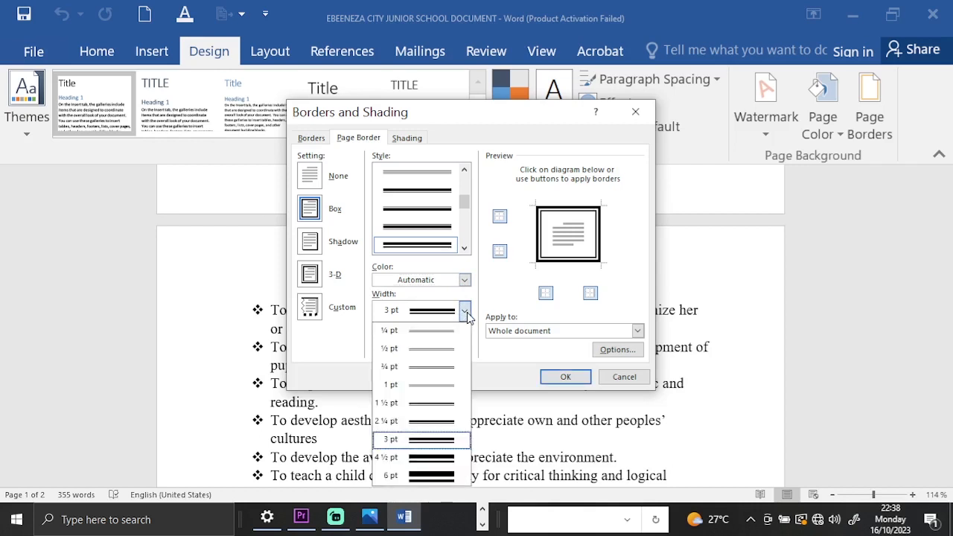
left_click(429, 477)
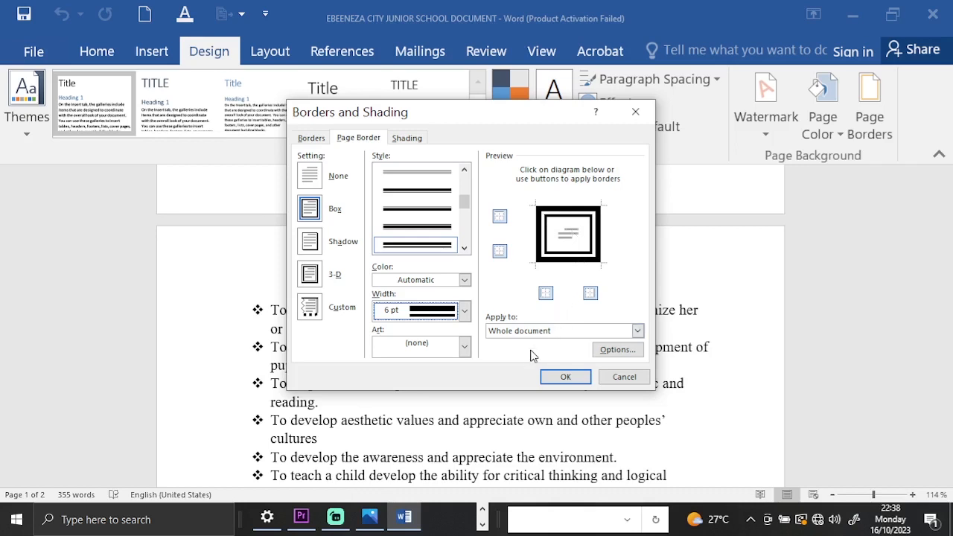
left_click(565, 378)
left_click(565, 377)
Examine the thick double-line border around both pages of the document, from the school heading to the headteacher's signature.
scroll(585, 351, "down", 20)
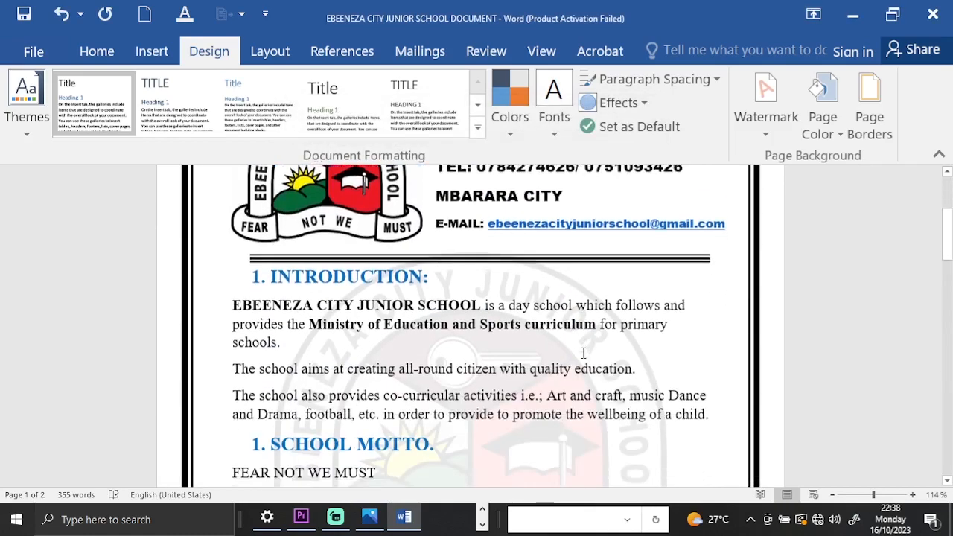
scroll(583, 354, "down", 8)
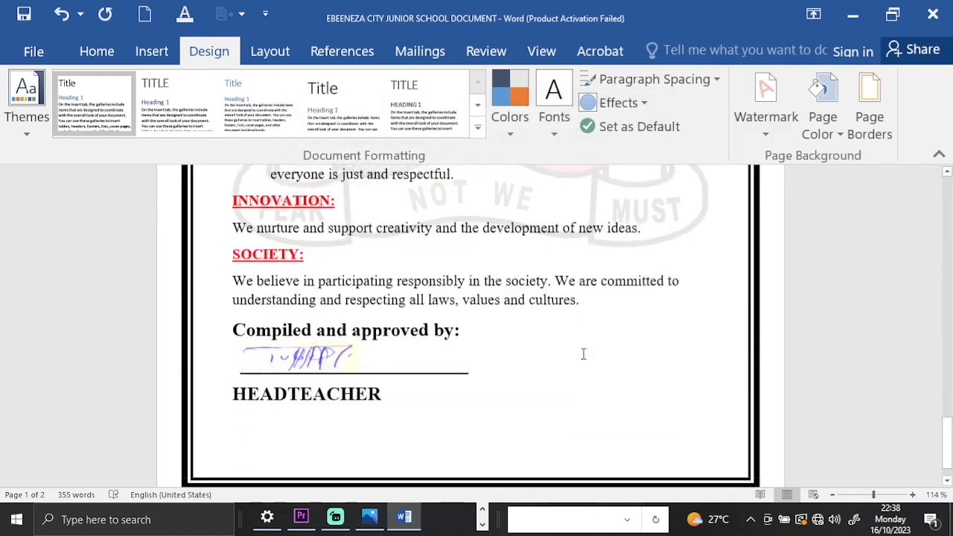
scroll(584, 354, "up", 4)
scroll(584, 353, "up", 20)
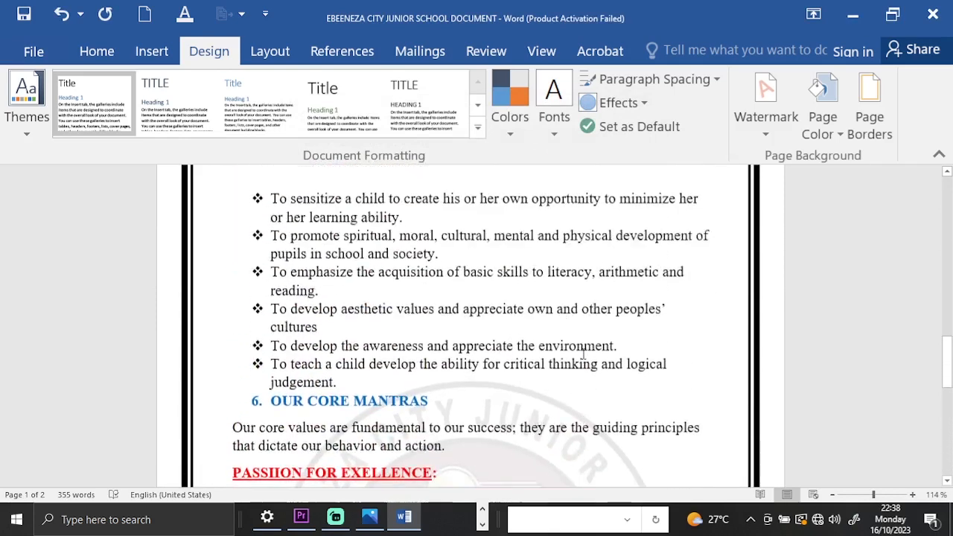
scroll(583, 351, "up", 10)
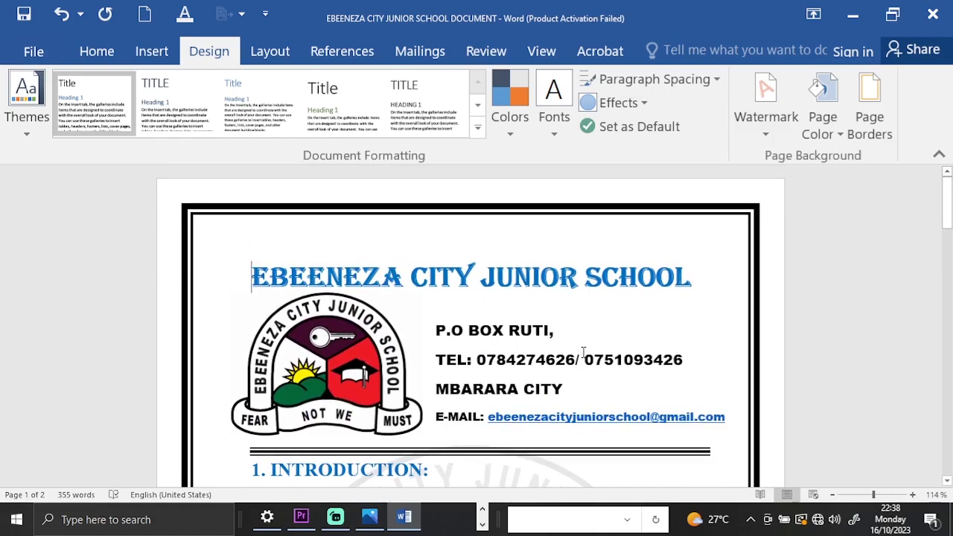
scroll(583, 351, "down", 6)
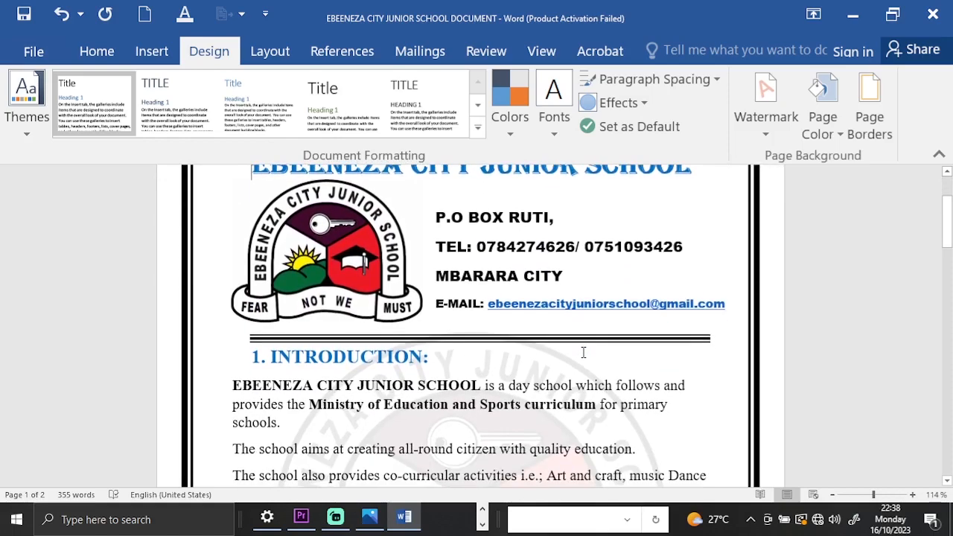
scroll(583, 351, "down", 10)
scroll(584, 351, "up", 11)
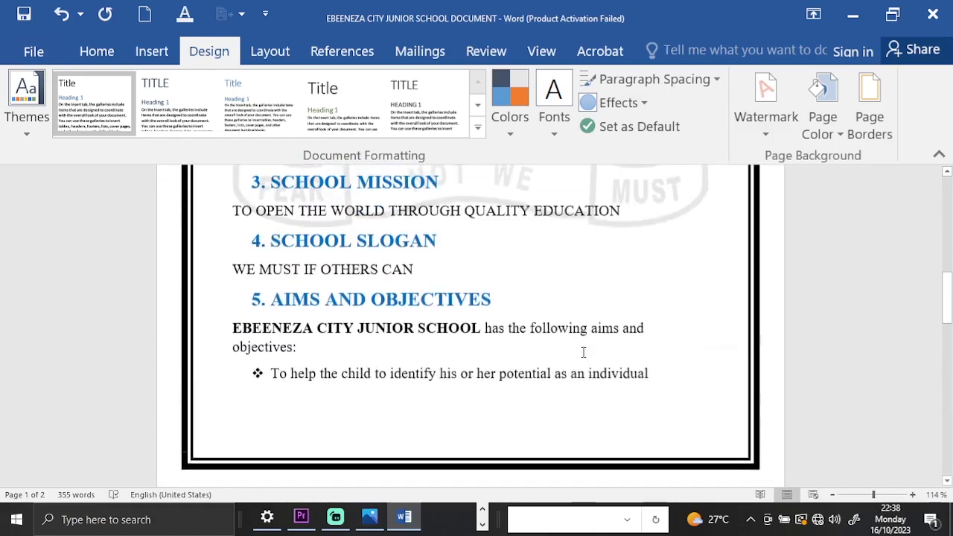
scroll(584, 352, "up", 5)
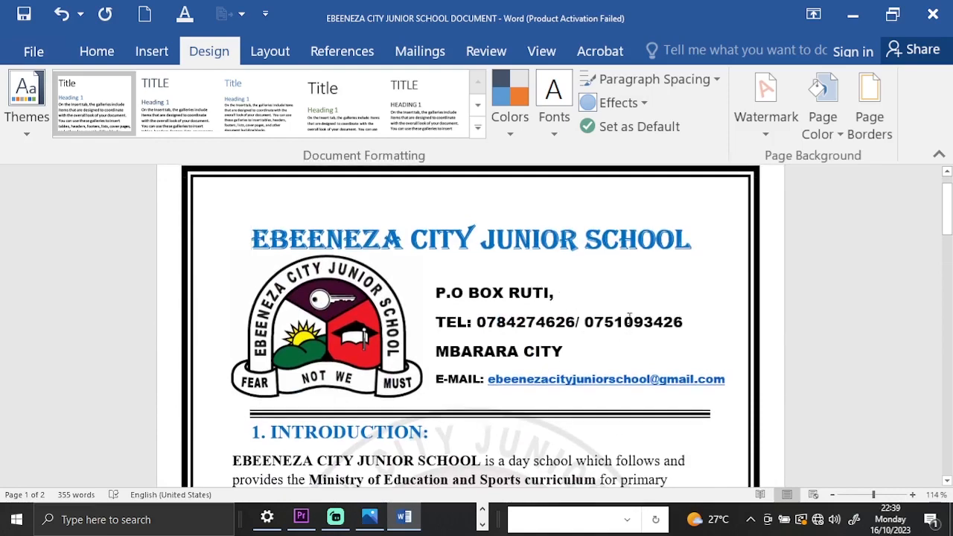
scroll(587, 280, "down", 10)
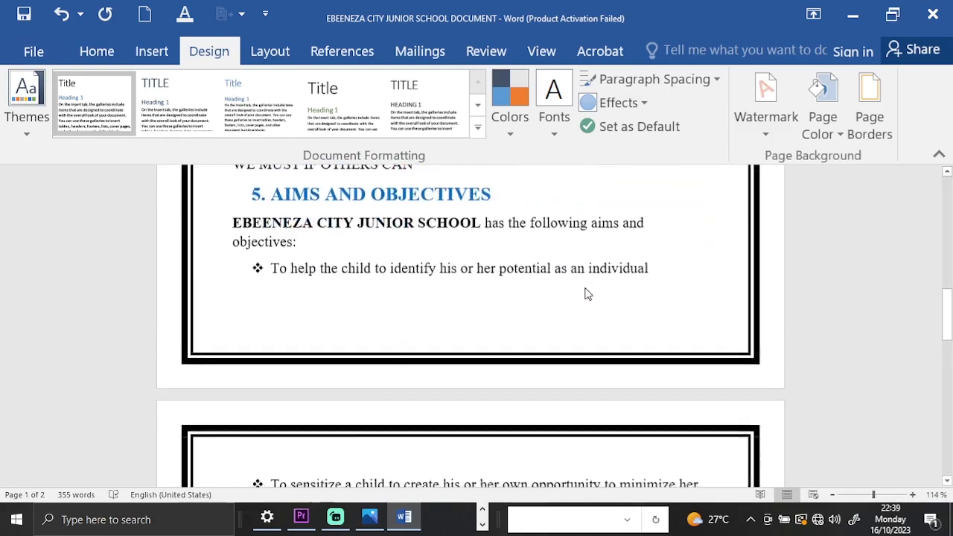
scroll(588, 294, "down", 15)
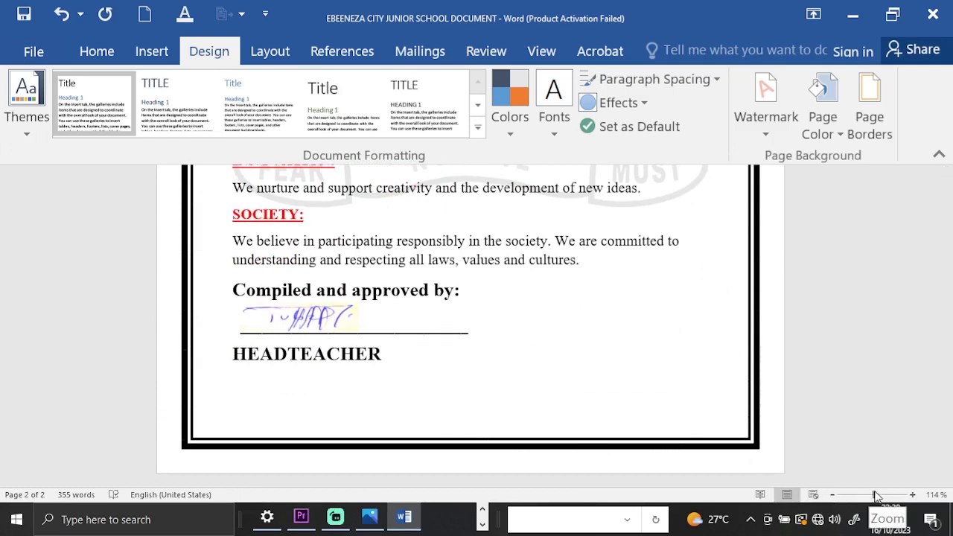
Inspect the bordered pages at several zoom levels down to 14%, and return to 114% to check both pages.
scroll(754, 414, "down", 3)
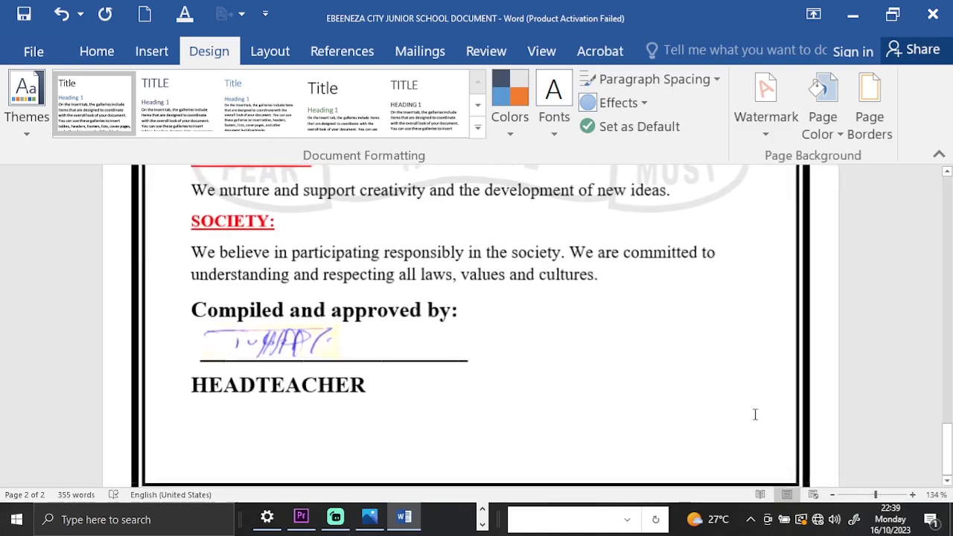
scroll(755, 414, "down", 6, "ctrl")
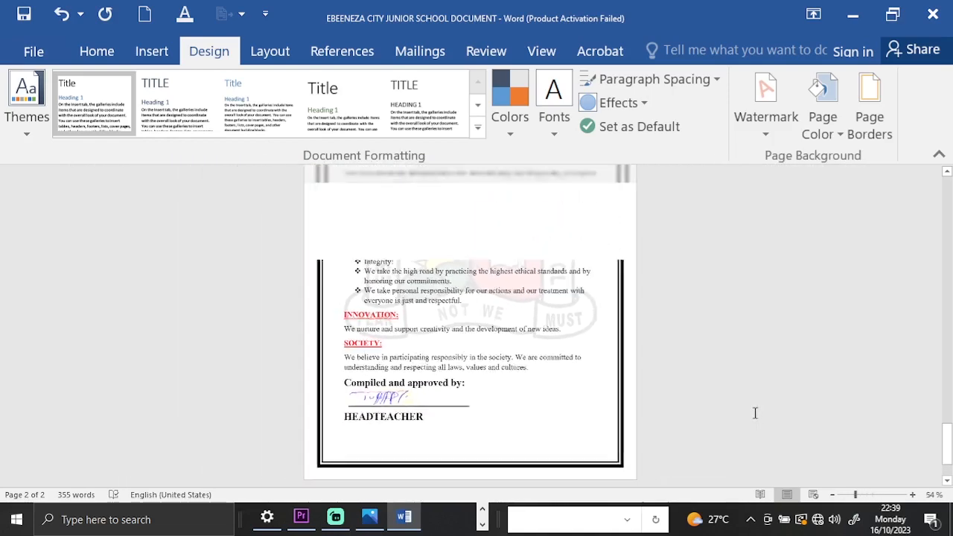
scroll(755, 414, "down", 2)
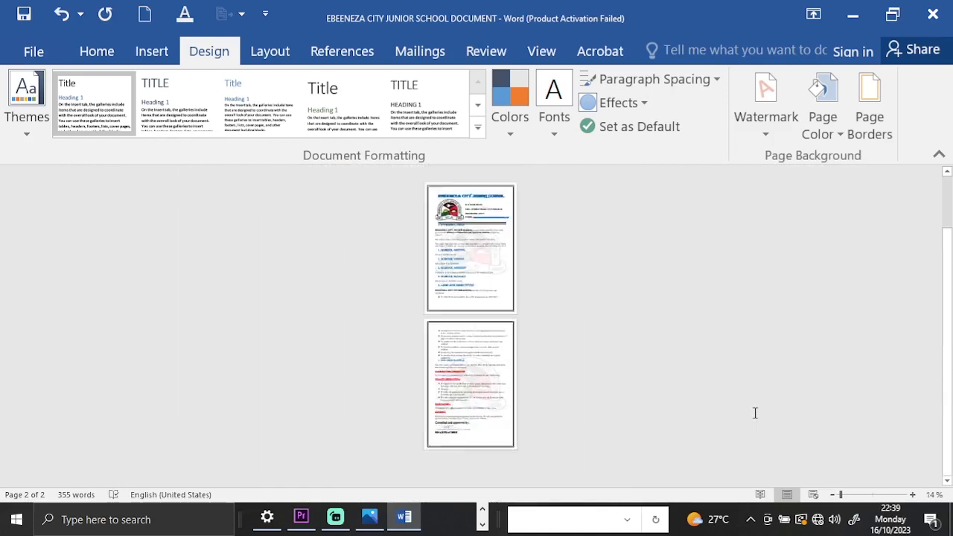
scroll(755, 413, "up", 2)
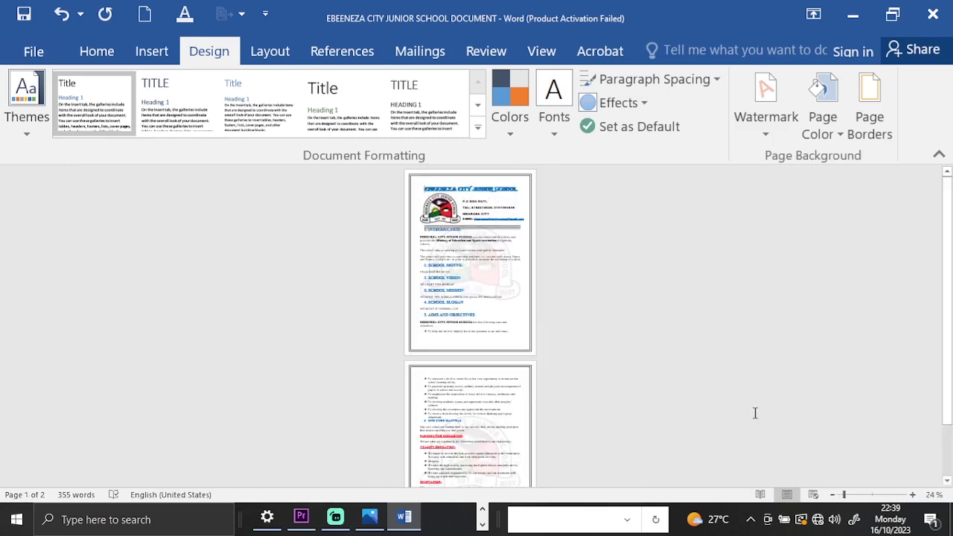
scroll(754, 413, "down", 1)
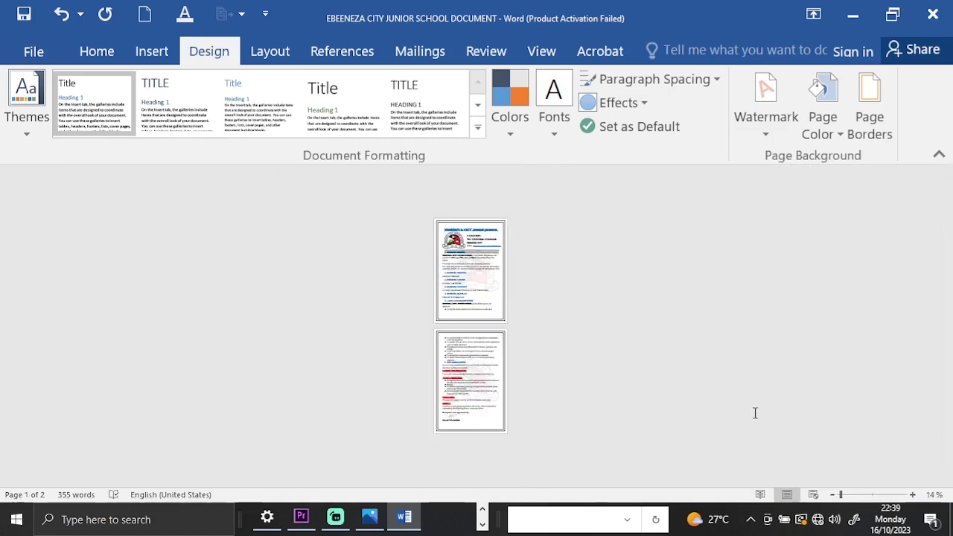
scroll(755, 413, "up", 1, "ctrl")
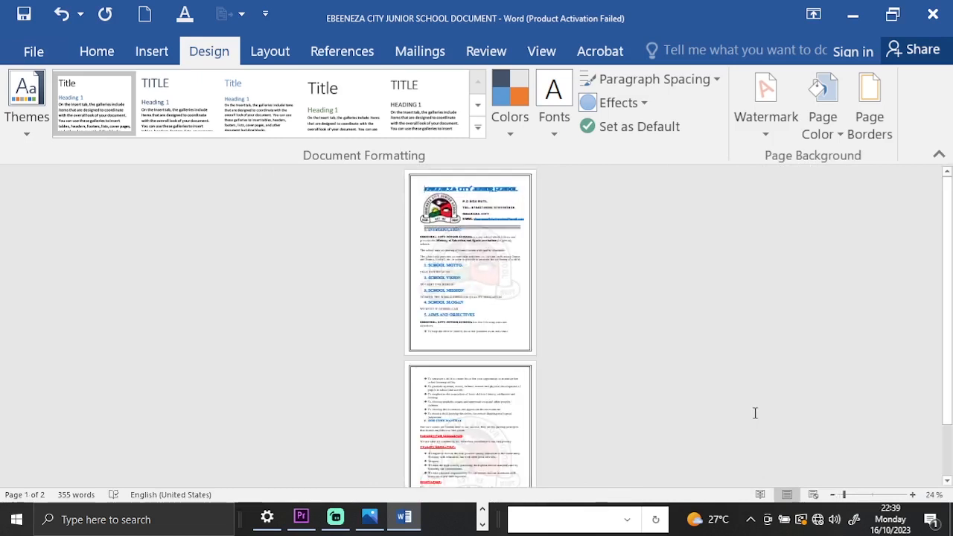
scroll(755, 413, "up", 7)
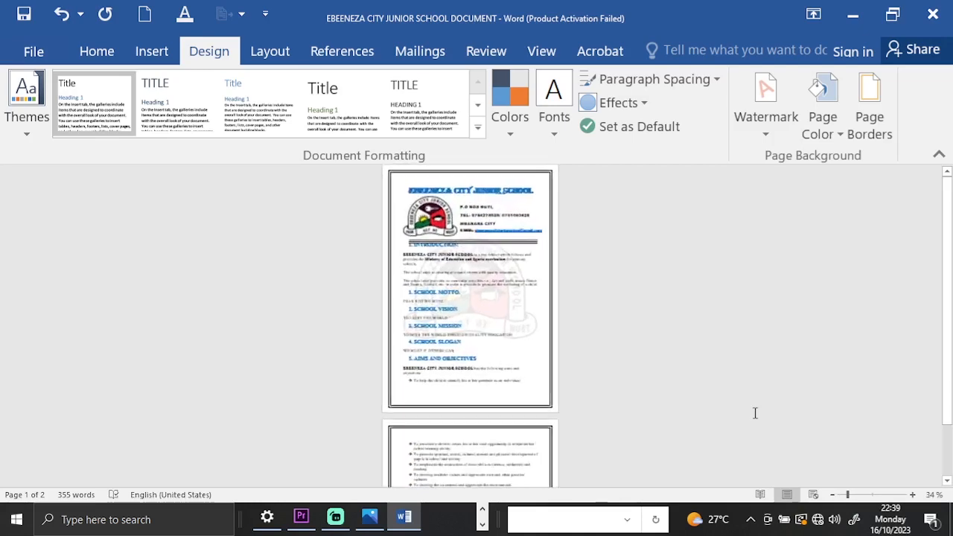
scroll(755, 413, "up", 2, "ctrl")
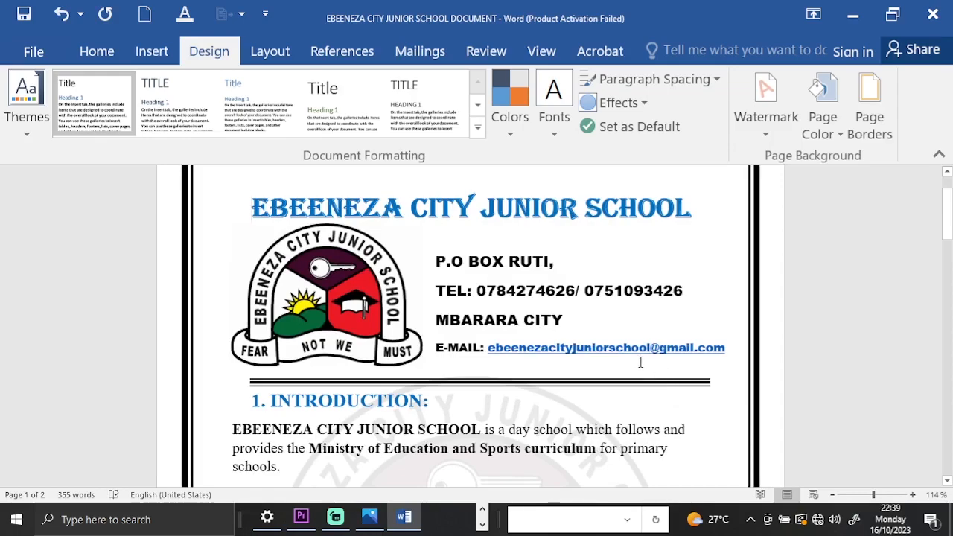
scroll(609, 339, "up", 1)
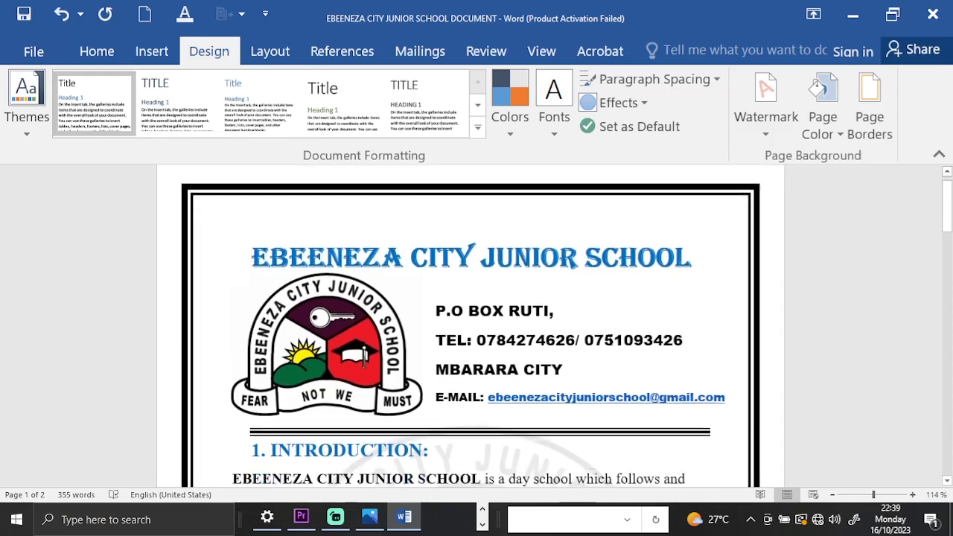
scroll(610, 339, "down", 15)
scroll(610, 338, "down", 8)
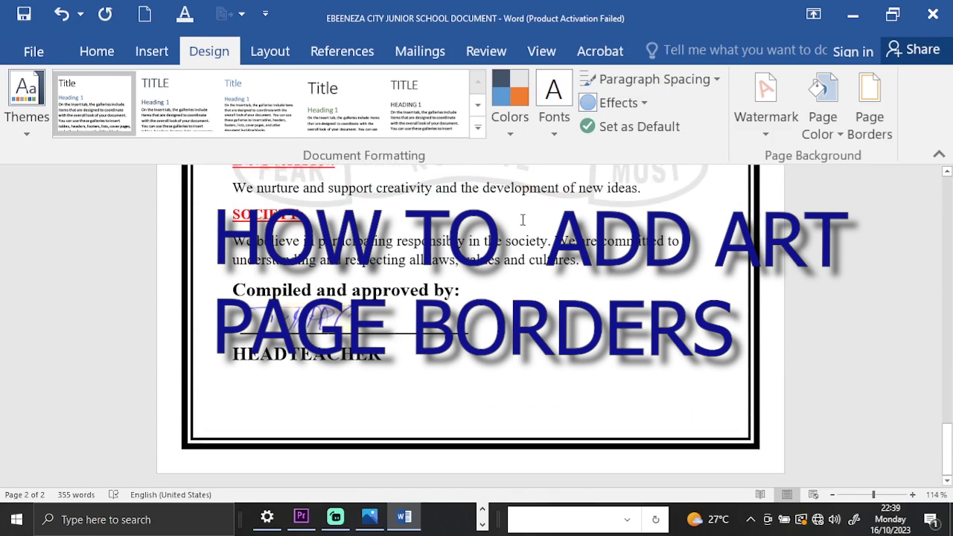
Browse the art designs in the page border settings and apply the purple butterfly border to the whole document.
left_click(868, 132)
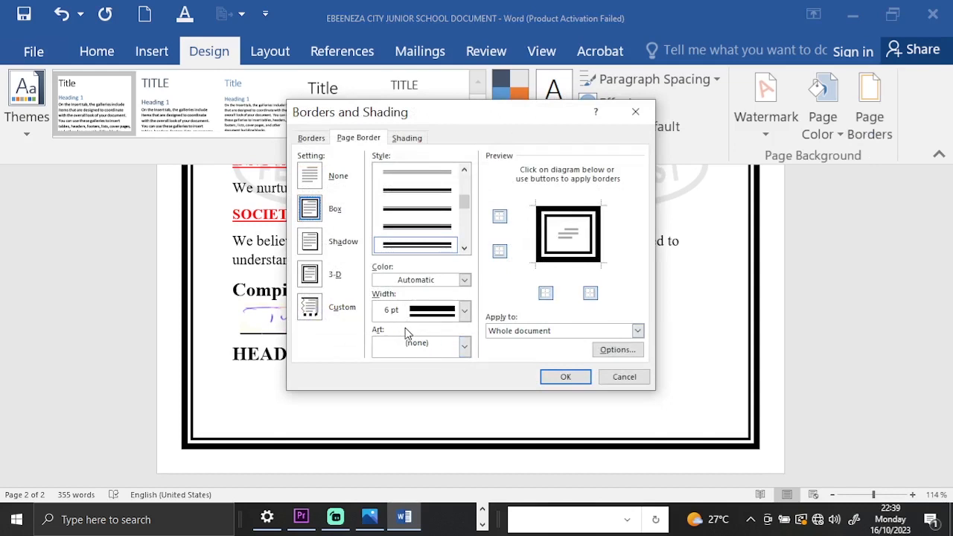
left_click(463, 347)
scroll(460, 402, "down", 5)
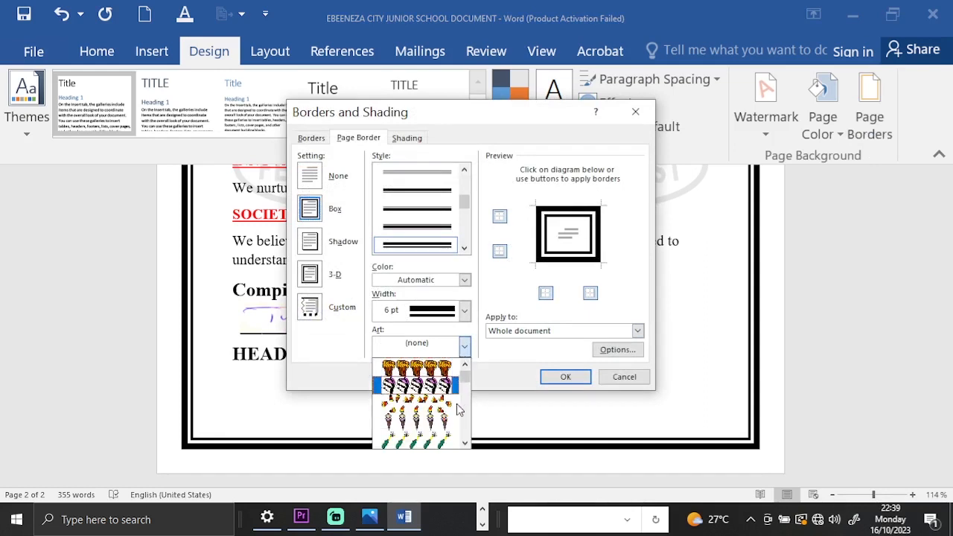
scroll(456, 403, "down", 4)
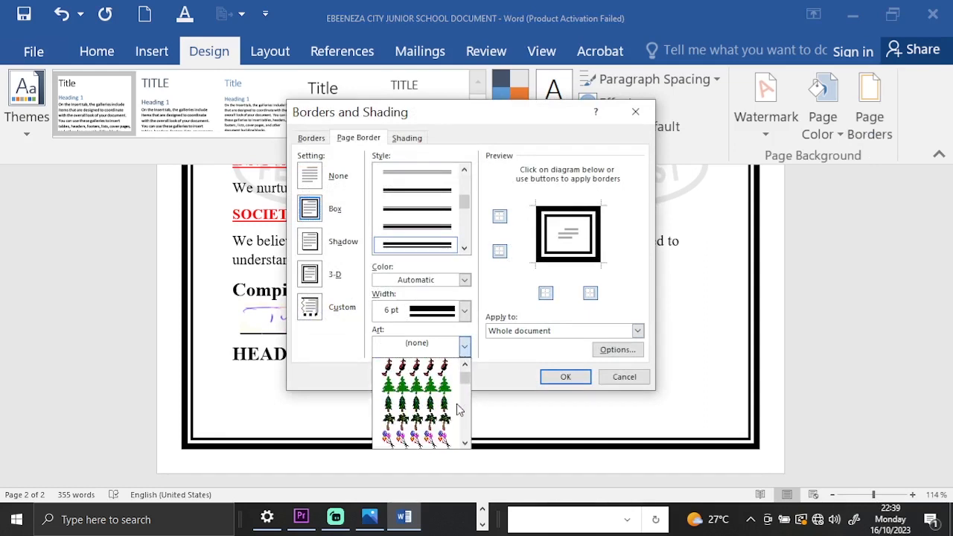
scroll(457, 403, "down", 4)
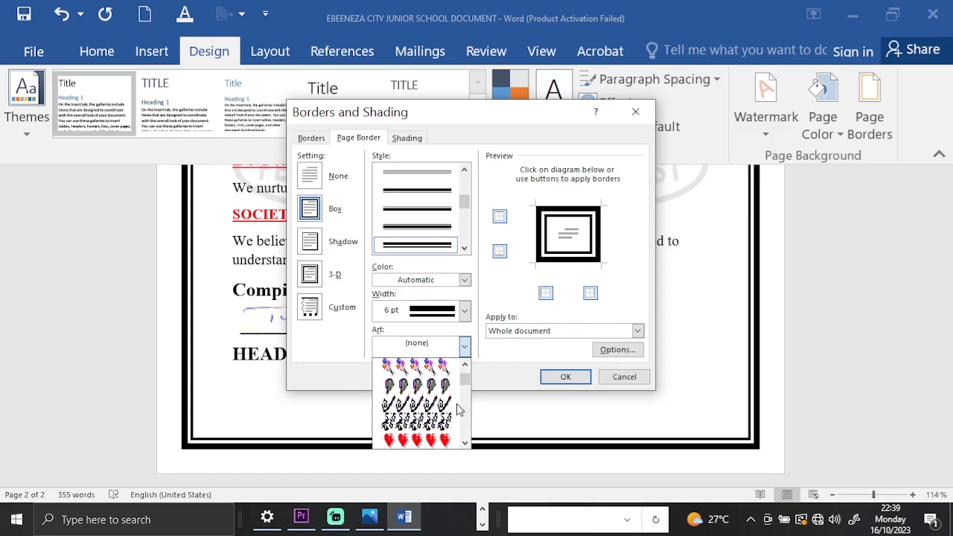
scroll(457, 403, "down", 4)
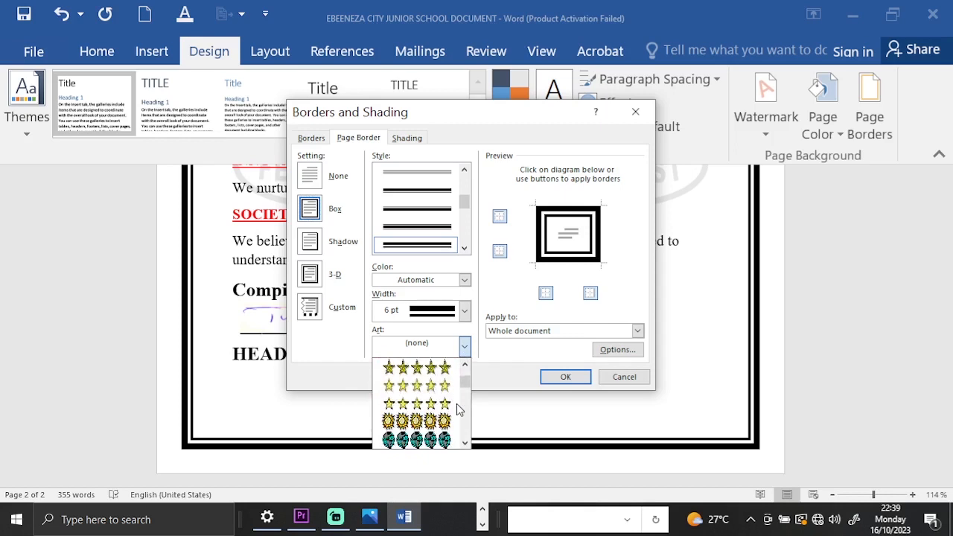
scroll(456, 405, "down", 2)
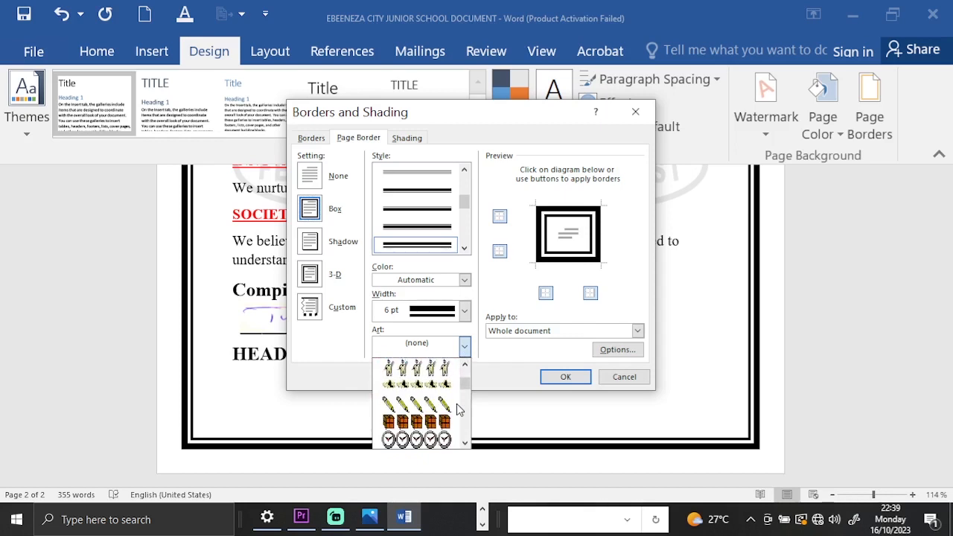
scroll(444, 424, "down", 5)
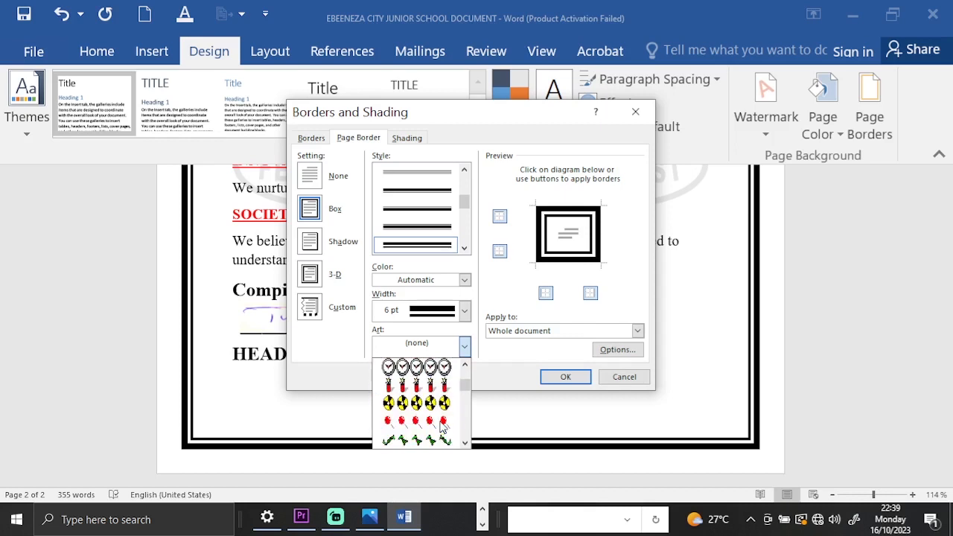
scroll(444, 423, "down", 1)
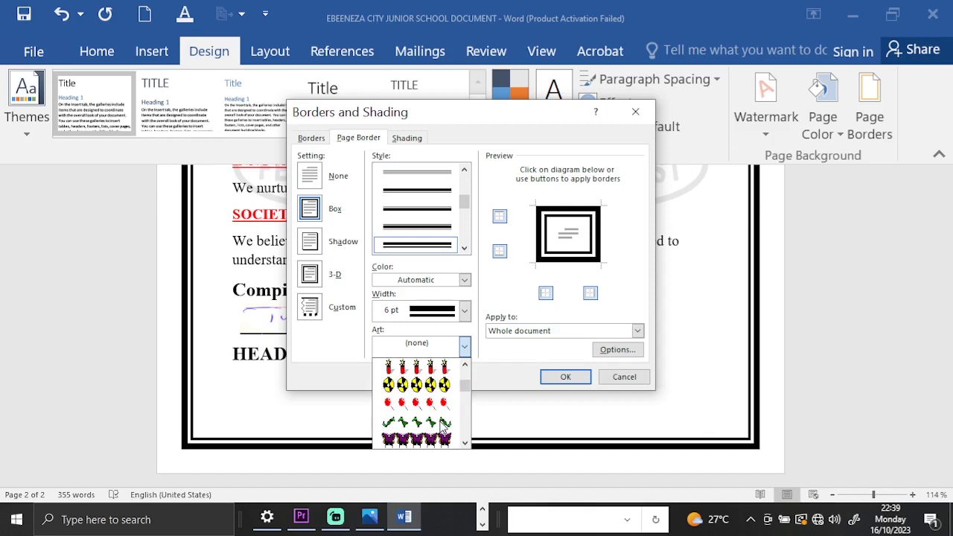
scroll(444, 423, "down", 1)
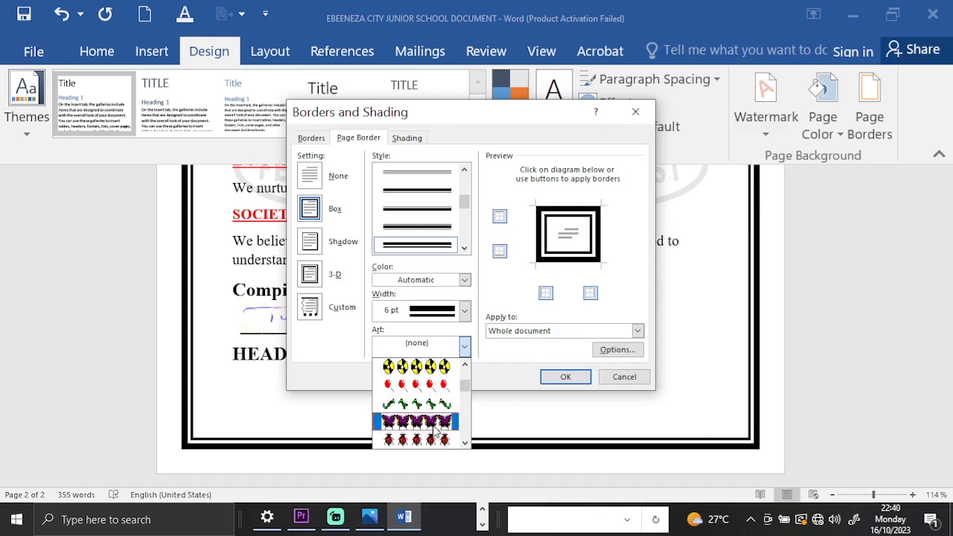
left_click(435, 423)
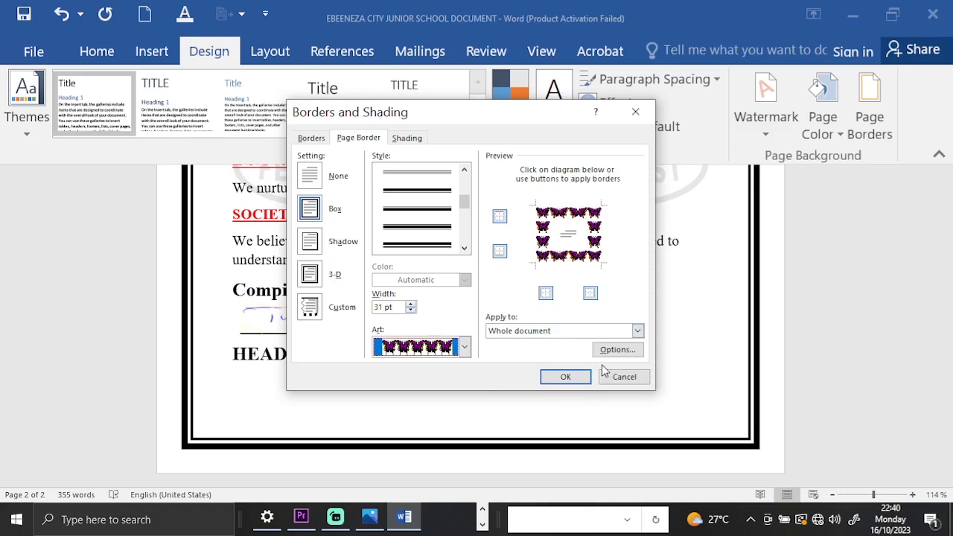
left_click(566, 377)
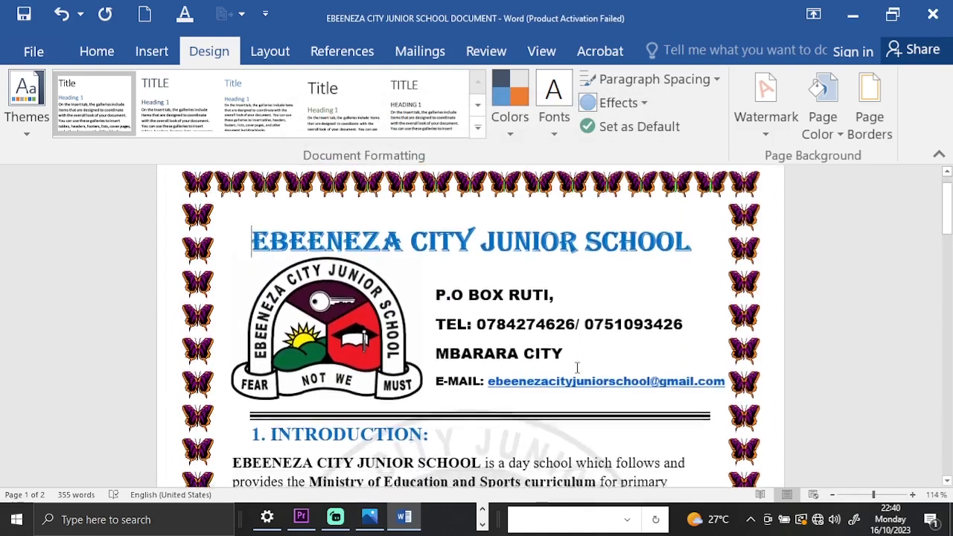
Examine the butterfly art border around the first page and the start of the second page.
scroll(576, 368, "up", 1)
scroll(577, 368, "down", 2)
scroll(577, 367, "up", 2)
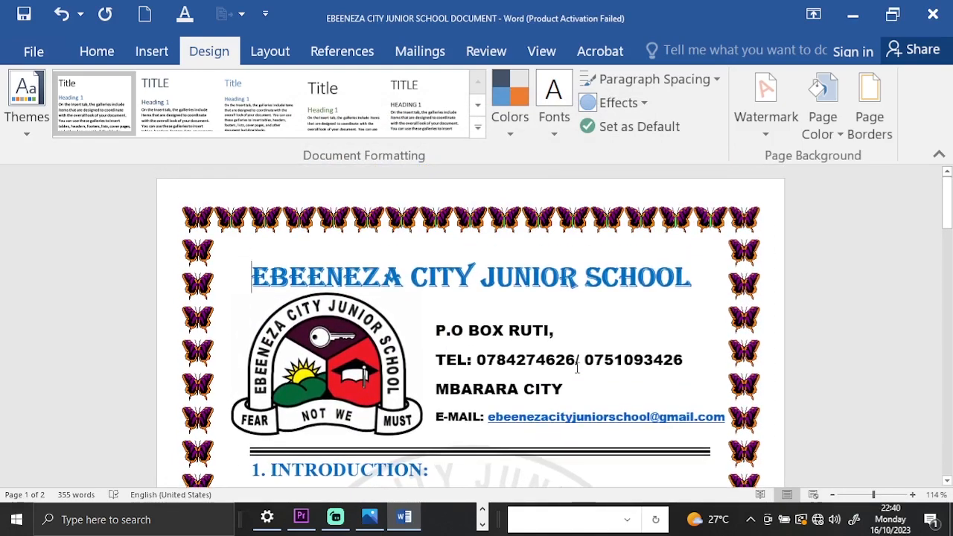
scroll(576, 368, "down", 4)
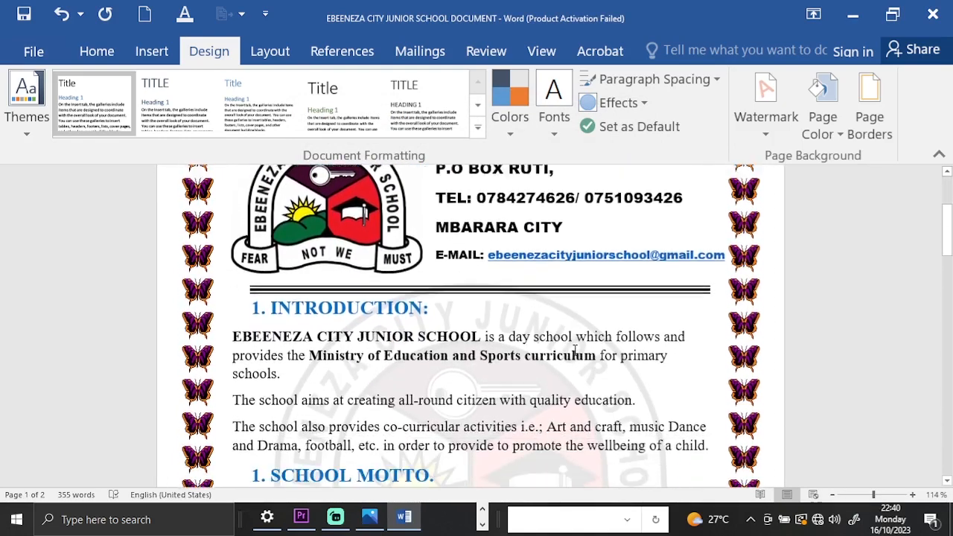
scroll(575, 350, "down", 15)
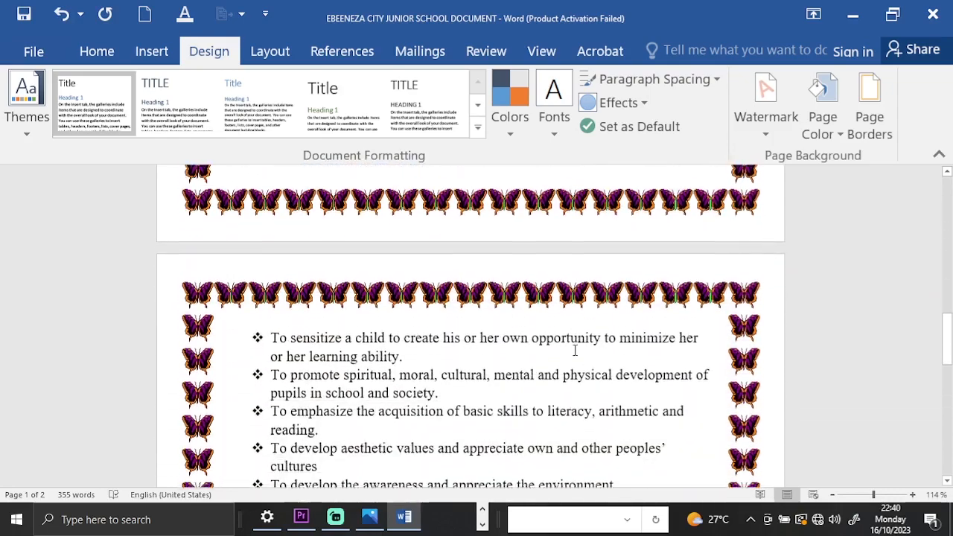
Examine the butterfly border on the second page down to the headteacher's signature, and return to the school heading.
scroll(575, 351, "down", 20)
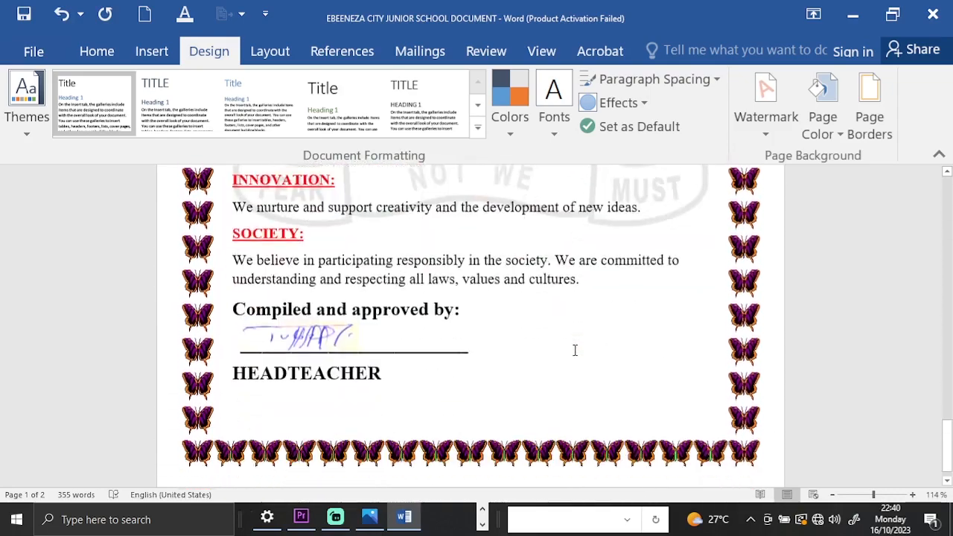
scroll(574, 351, "up", 15)
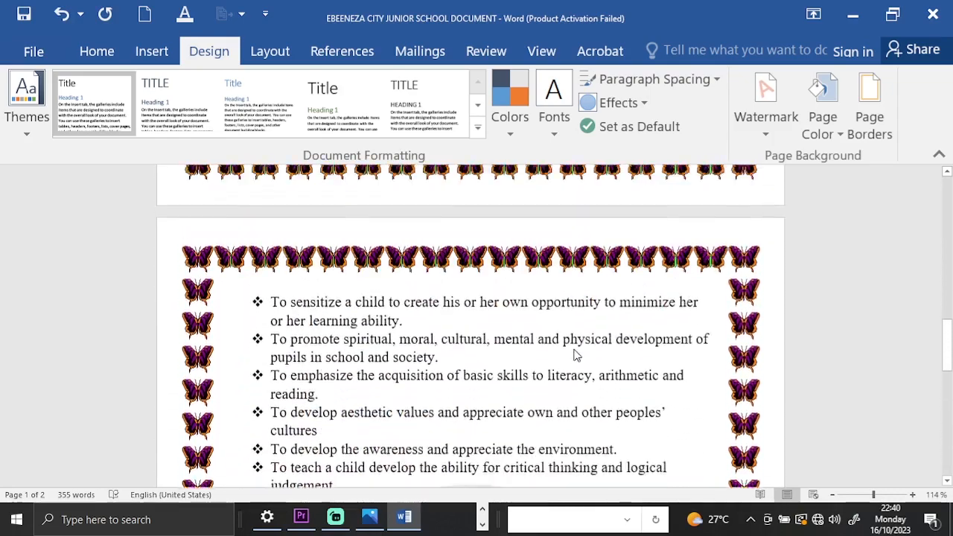
scroll(575, 356, "up", 20)
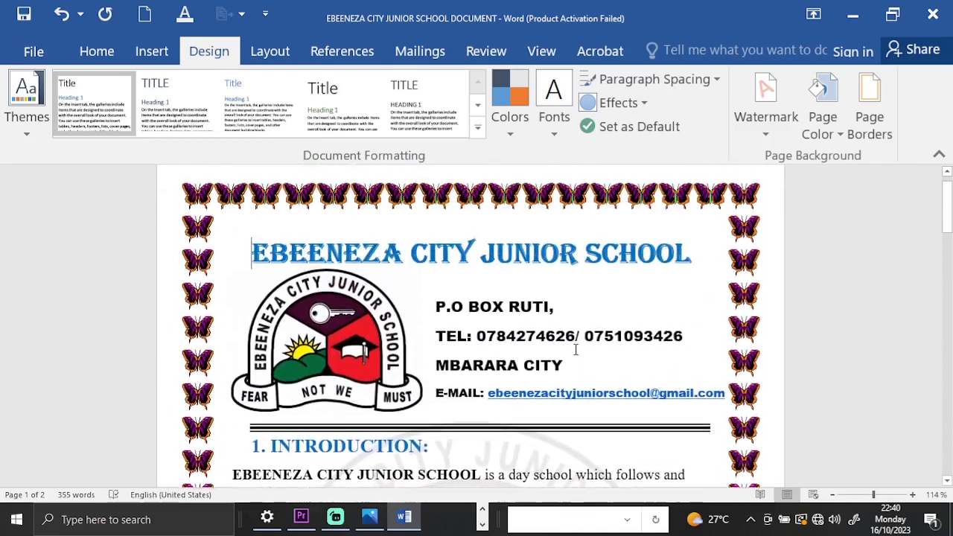
scroll(576, 351, "up", 1)
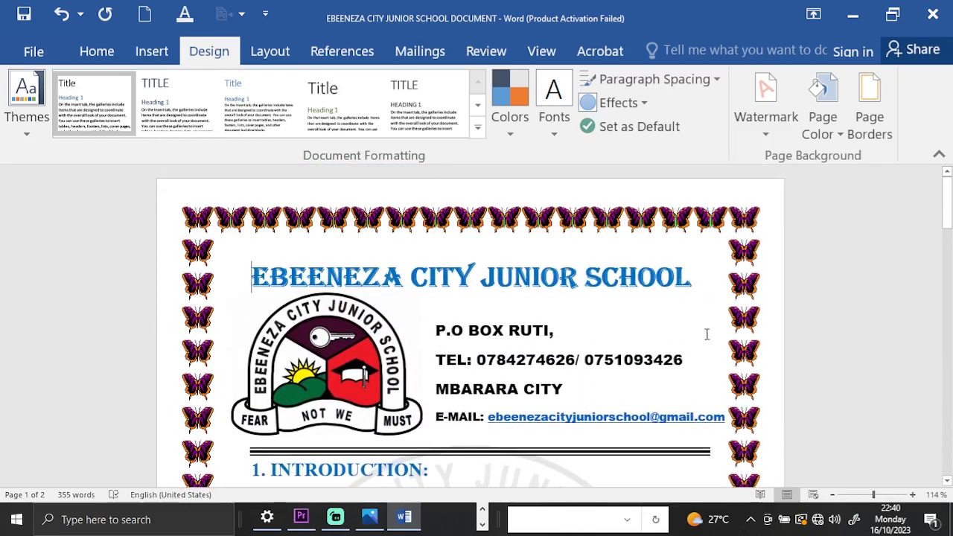
Inspect the butterfly-bordered pages at several zoom levels down to 14%, and enlarge the view to 148%.
scroll(634, 337, "down", 6)
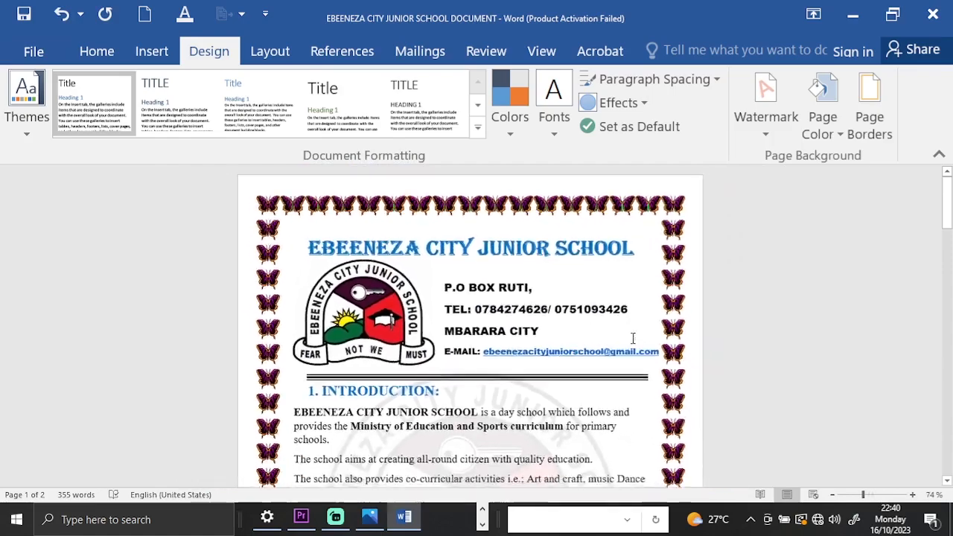
scroll(631, 338, "down", 2)
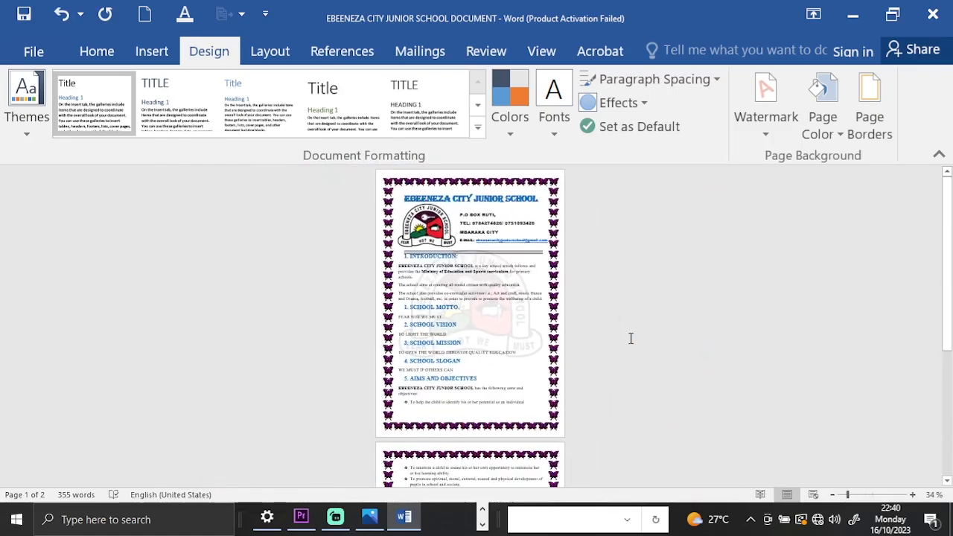
scroll(630, 338, "down", 2)
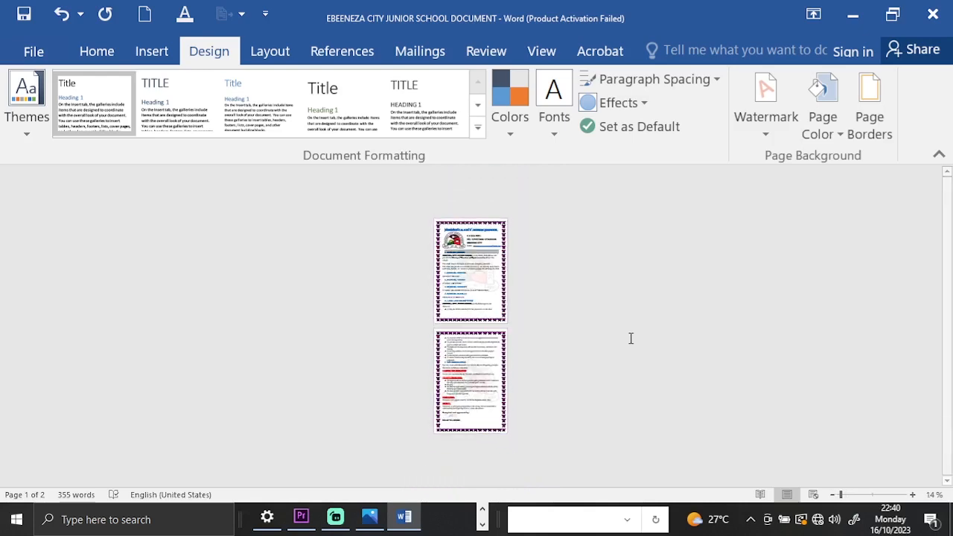
scroll(630, 337, "up", 2)
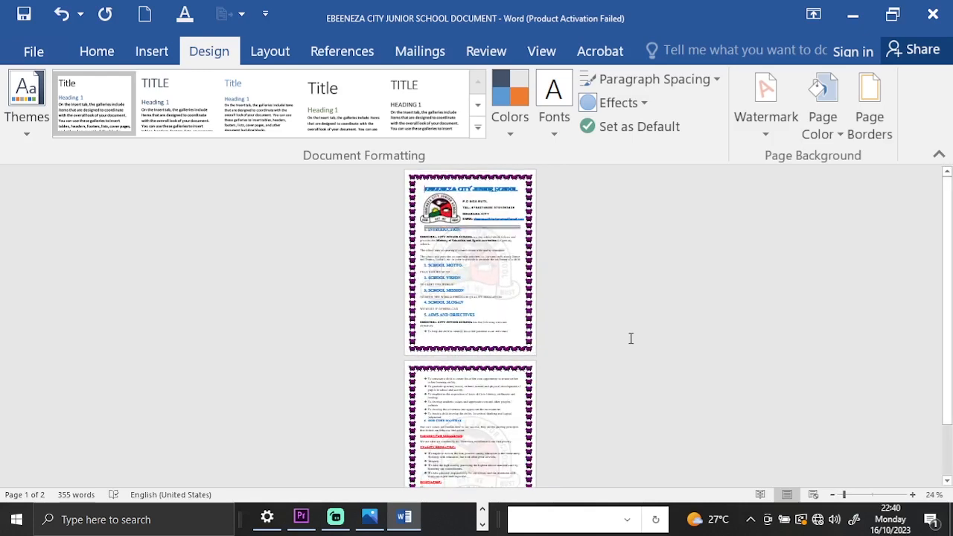
scroll(630, 338, "down", 1)
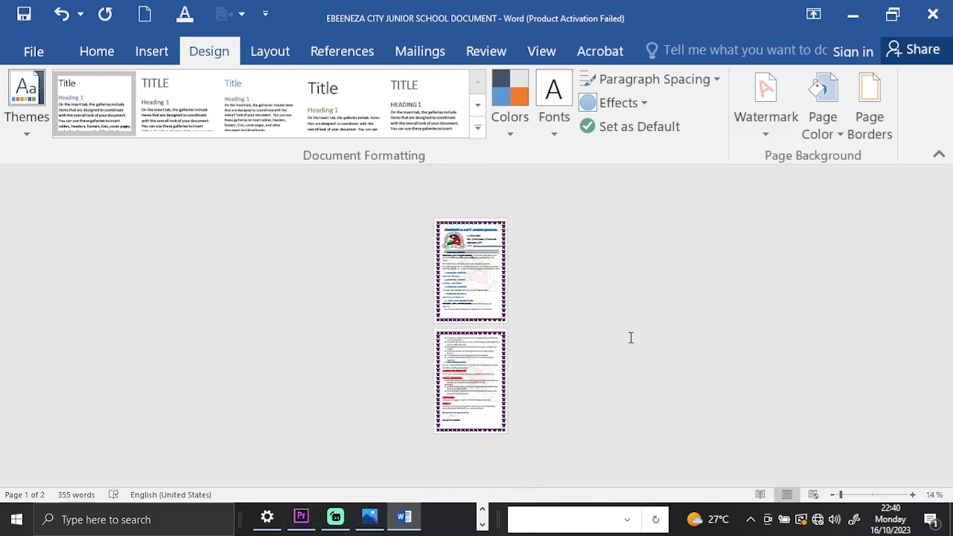
scroll(630, 337, "up", 5)
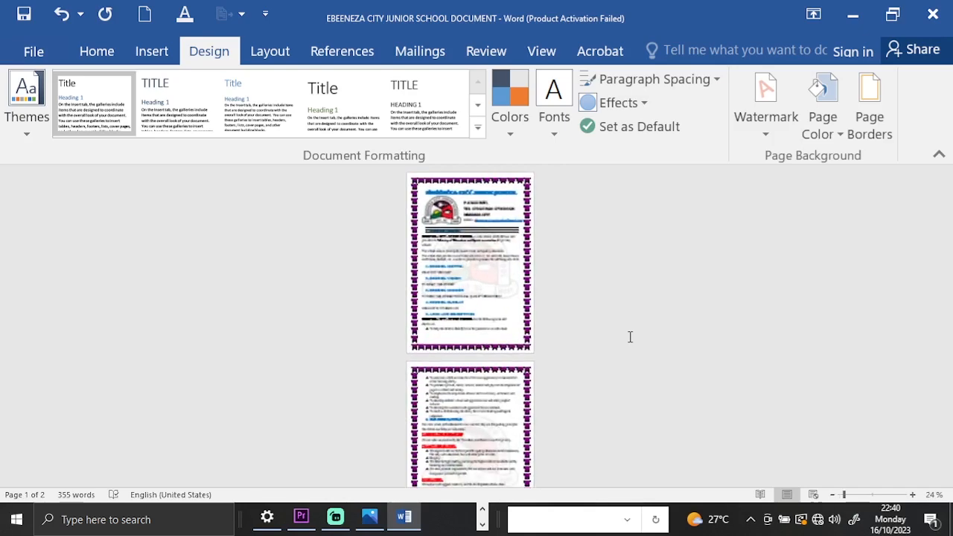
scroll(629, 337, "up", 1)
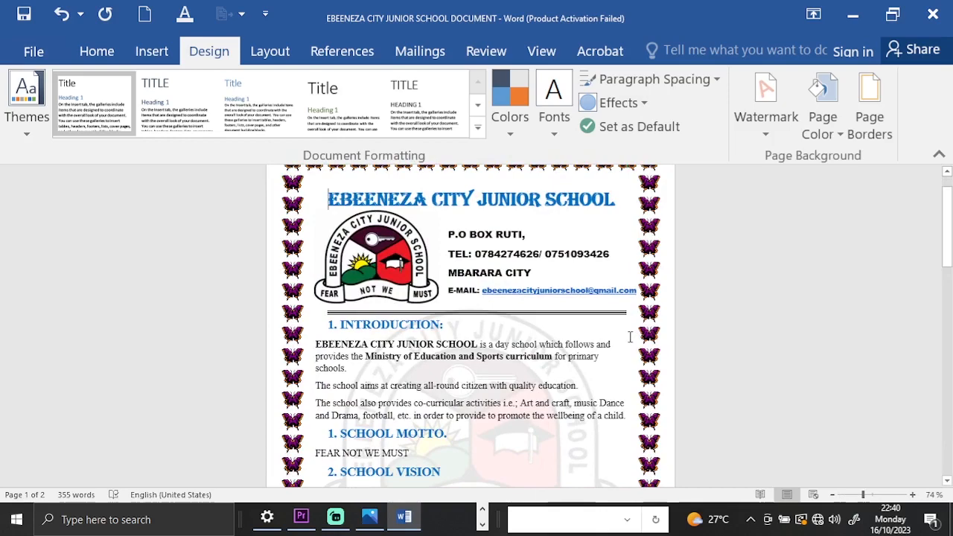
scroll(629, 338, "up", 3)
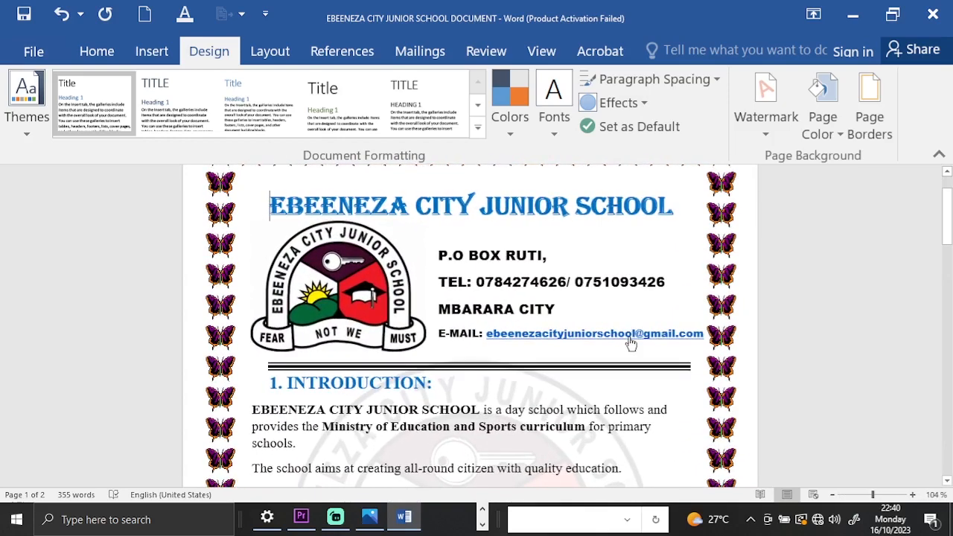
scroll(630, 341, "up", 3)
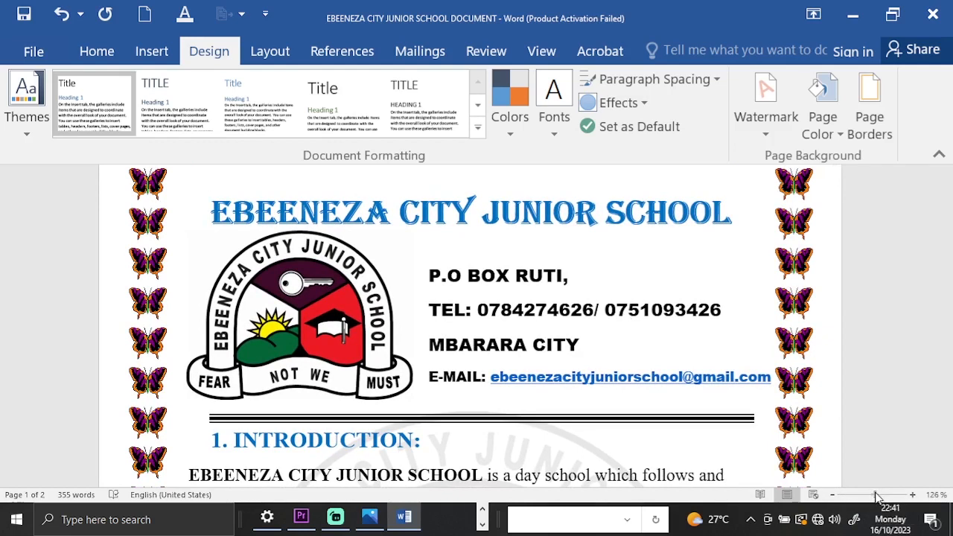
left_click_drag(859, 497, 852, 497)
mouse_move(882, 493)
left_mouse_down()
mouse_move(849, 494)
mouse_move(889, 485)
mouse_move(851, 493)
mouse_move(874, 482)
mouse_move(877, 494)
left_mouse_up()
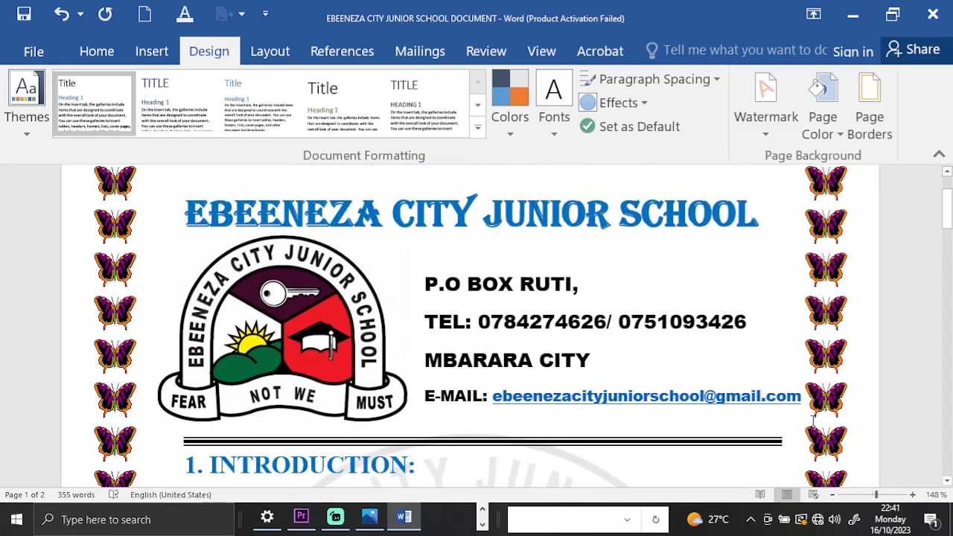
Examine the enlarged butterfly border from the first page to the end of the second page, and return to the school heading.
scroll(813, 422, "down", 1)
scroll(813, 421, "up", 3)
scroll(811, 420, "down", 2)
scroll(811, 419, "down", 15)
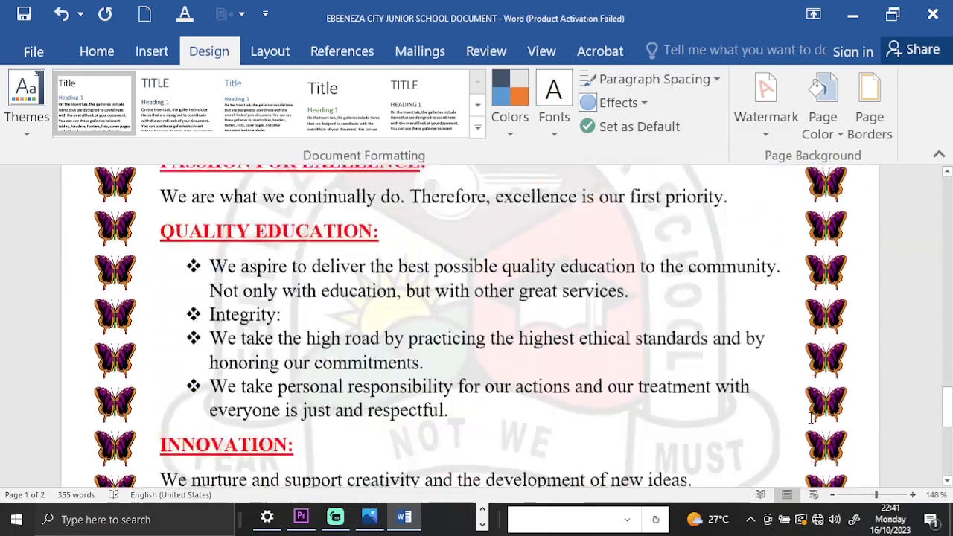
scroll(812, 419, "down", 10)
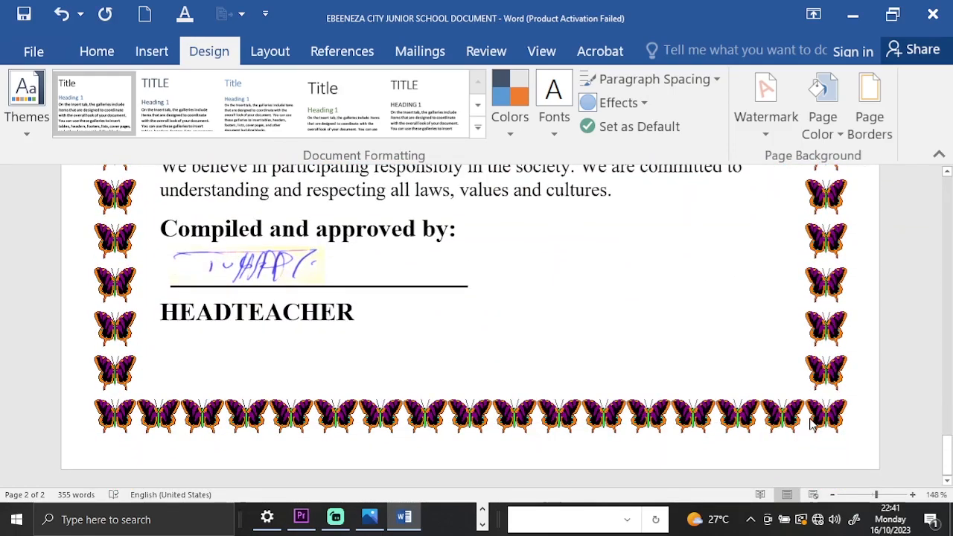
scroll(813, 421, "up", 15)
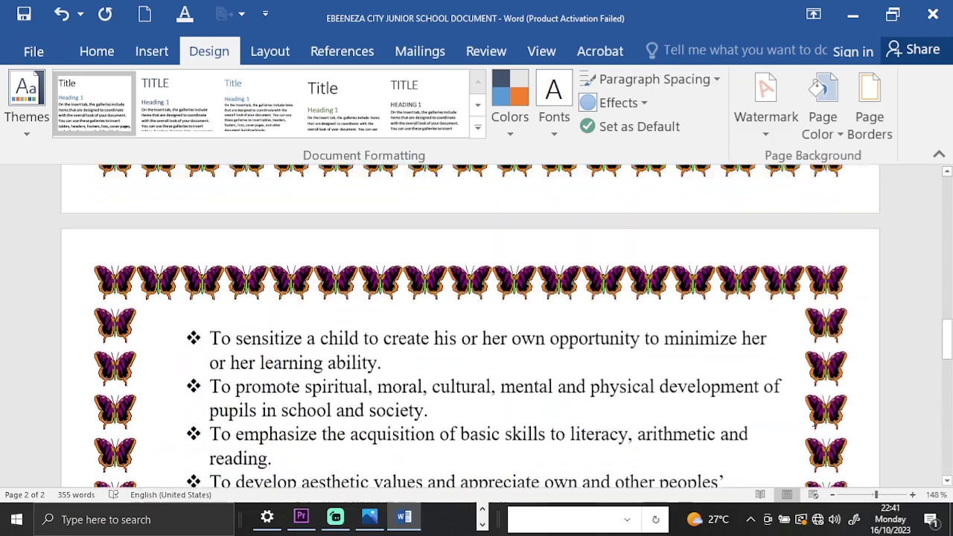
scroll(883, 374, "up", 20)
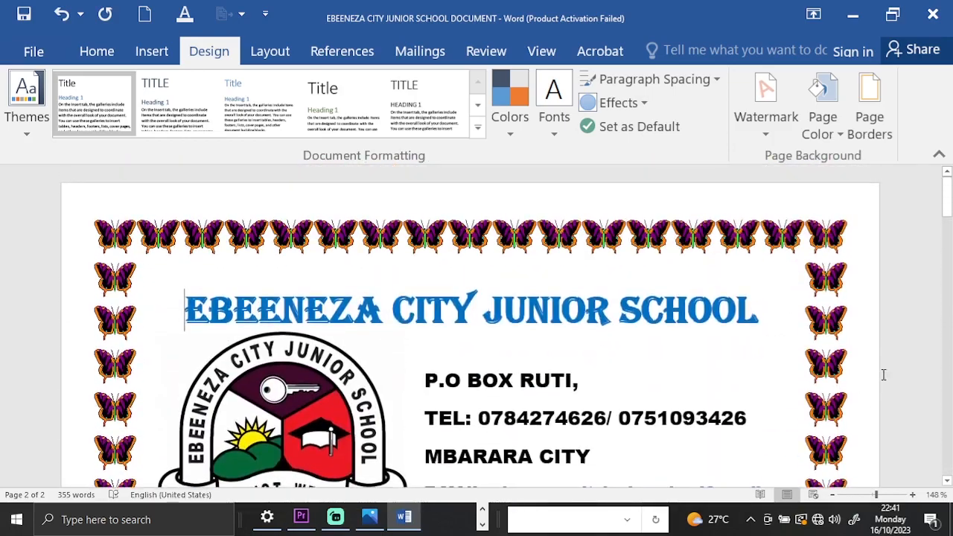
Replace the butterfly page border with the yellow-and-black radiation symbol art for the whole document, and check it on both pages.
left_click(864, 128)
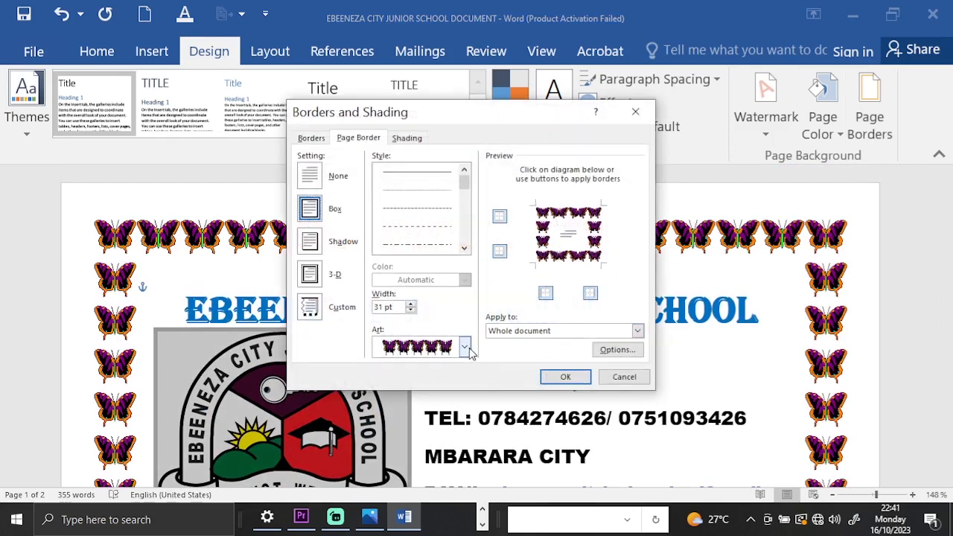
left_click(465, 347)
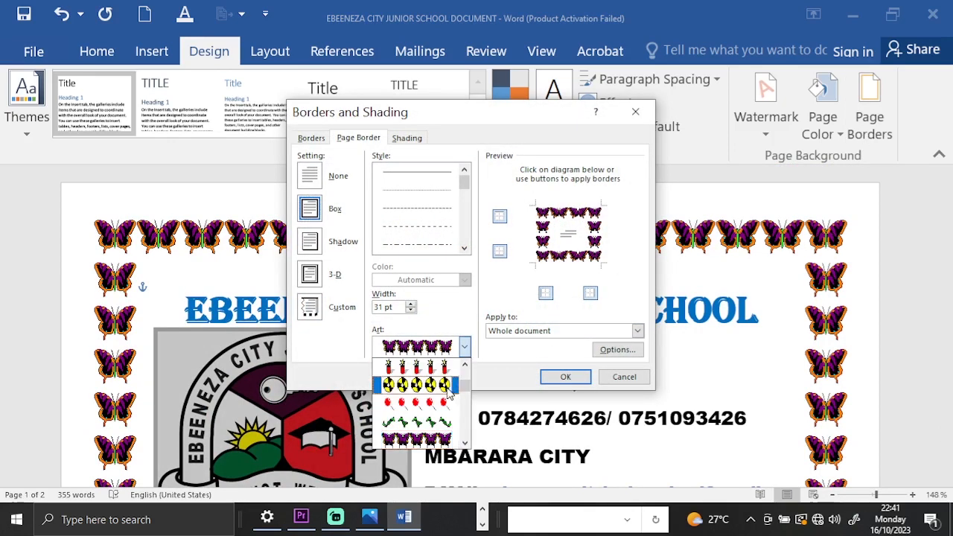
left_click(417, 384)
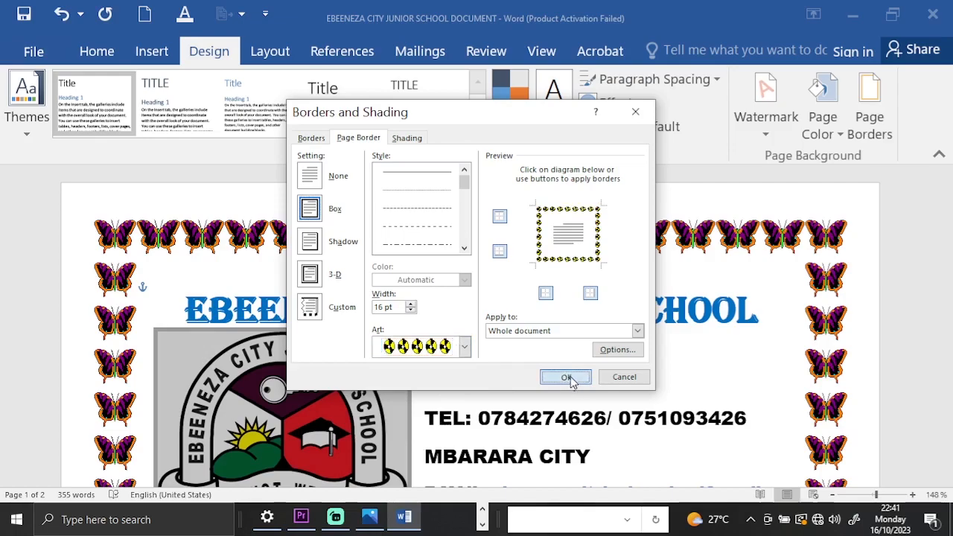
left_click(568, 377)
scroll(646, 362, "down", 15)
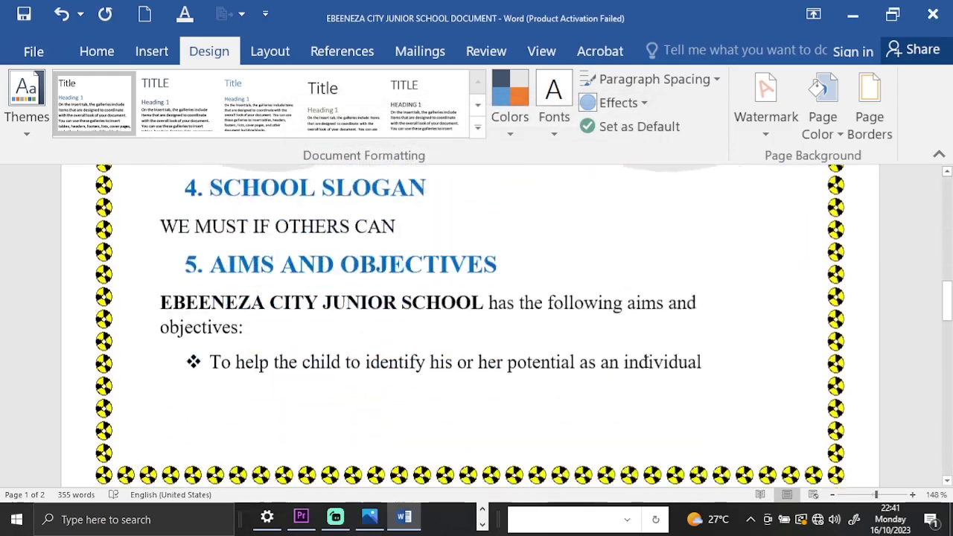
scroll(813, 241, "up", 1)
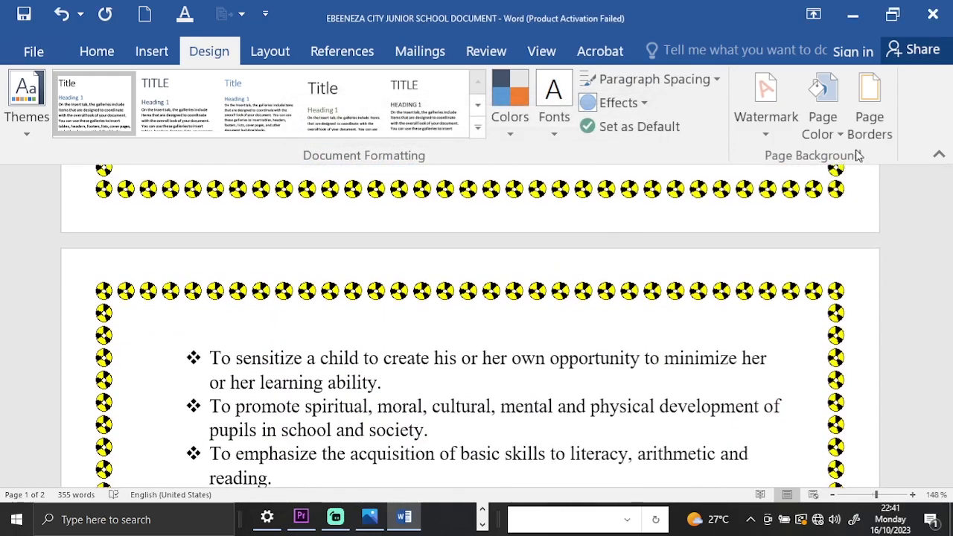
Browse the art designs in the page border settings and select the rectangular patterned frame.
left_click(869, 111)
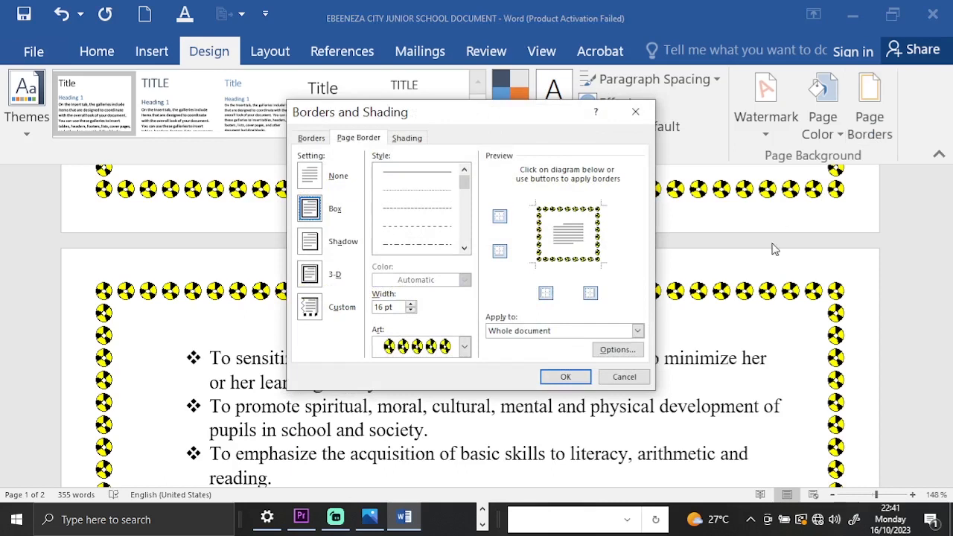
left_click(465, 346)
scroll(436, 431, "down", 4)
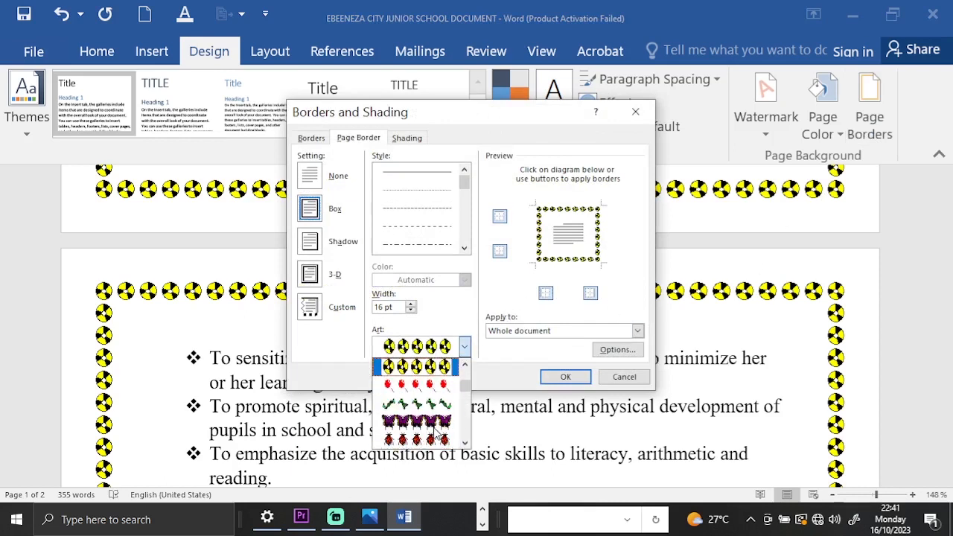
scroll(426, 411, "down", 6)
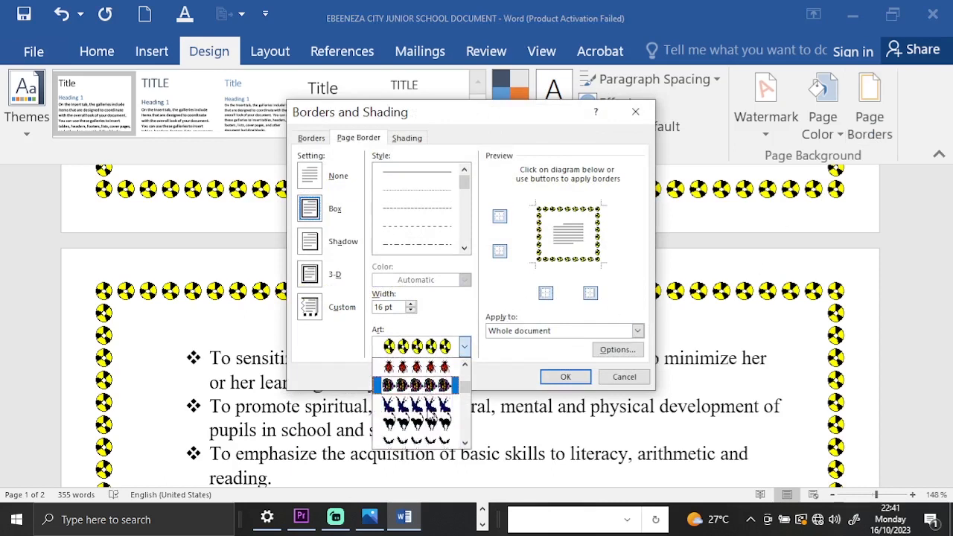
scroll(430, 412, "down", 6)
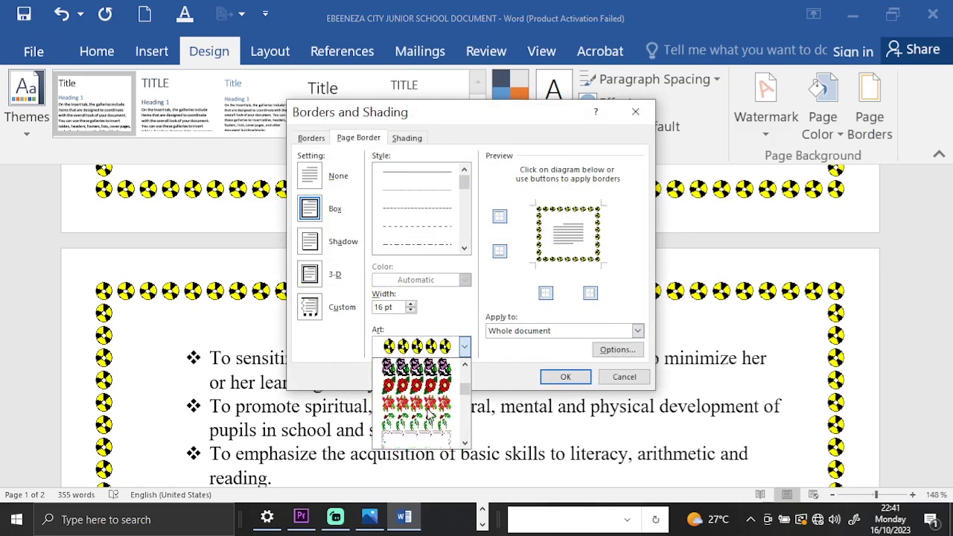
scroll(431, 412, "down", 3)
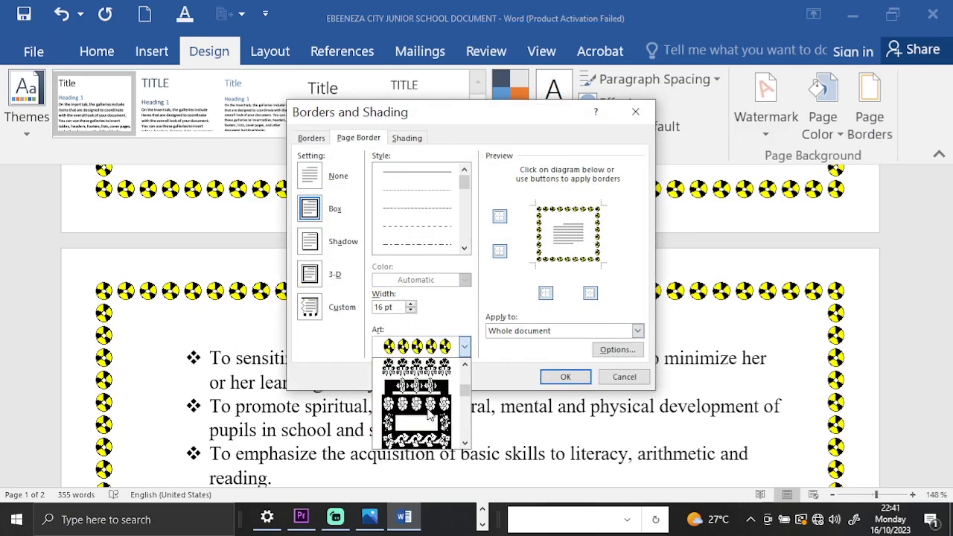
scroll(434, 419, "down", 2)
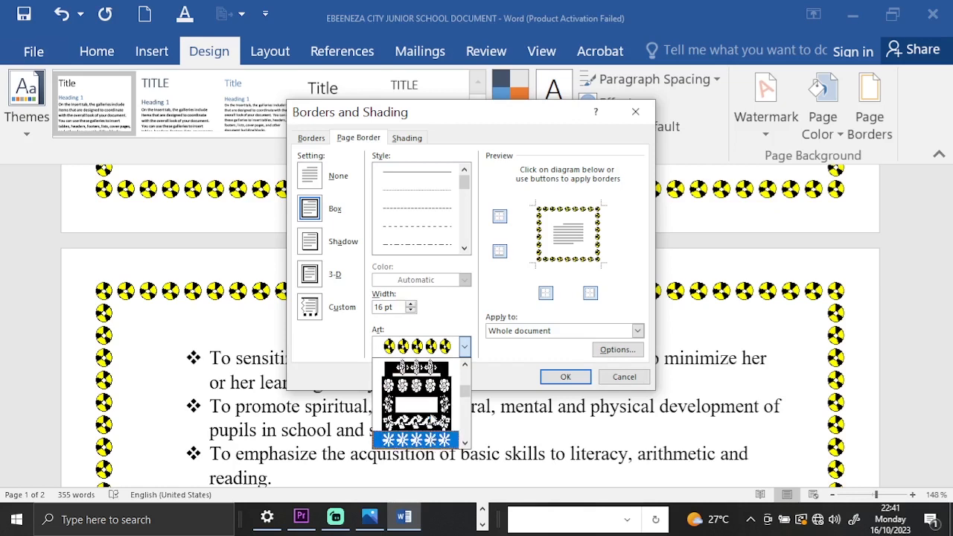
scroll(434, 422, "down", 4)
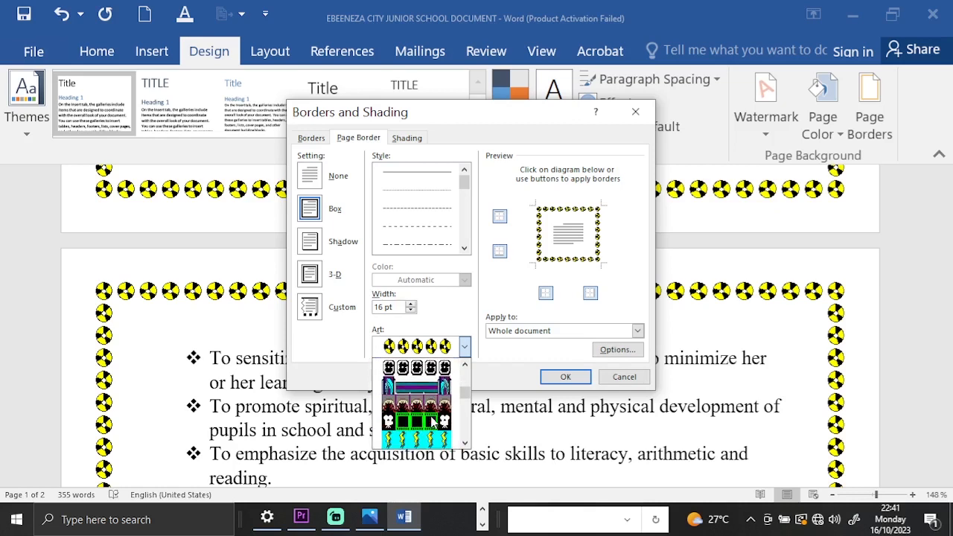
scroll(434, 421, "down", 4)
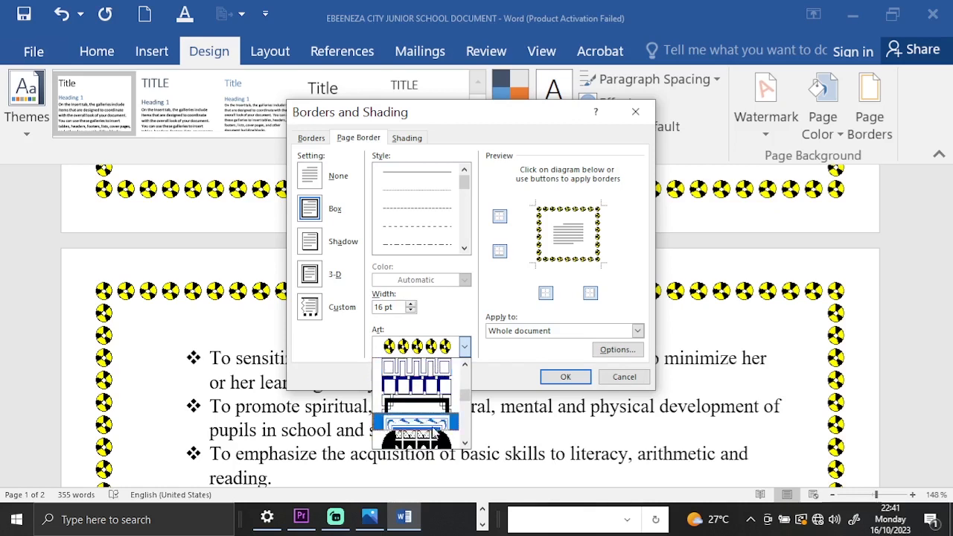
left_click(432, 422)
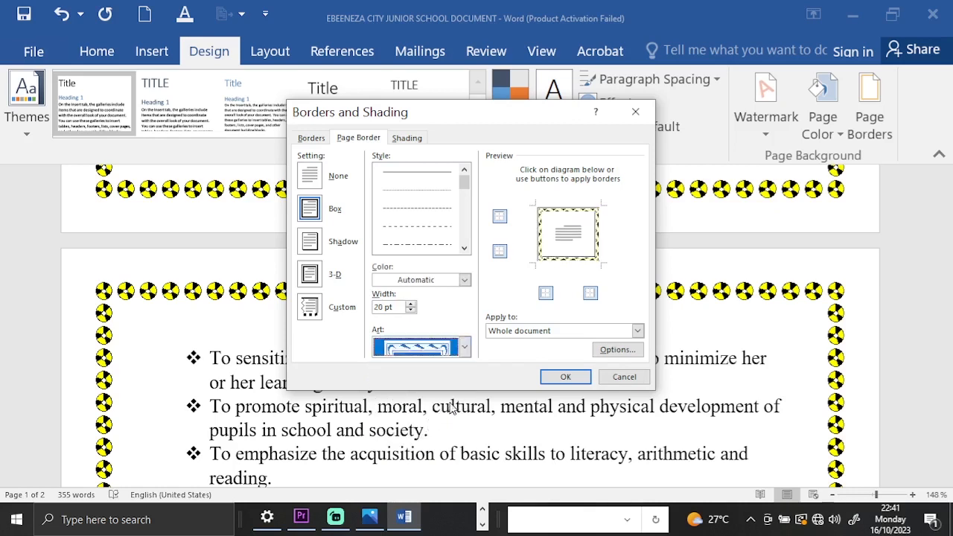
Replace the radiation symbol page border with the black gingerbread figure art for the whole document, and check it on both pages.
left_click(463, 348)
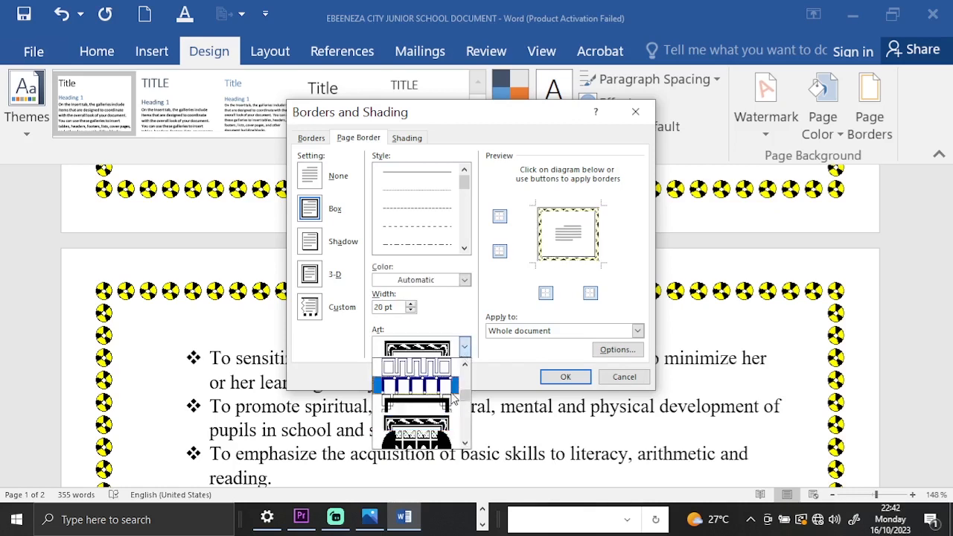
scroll(439, 406, "down", 6)
scroll(451, 405, "down", 6)
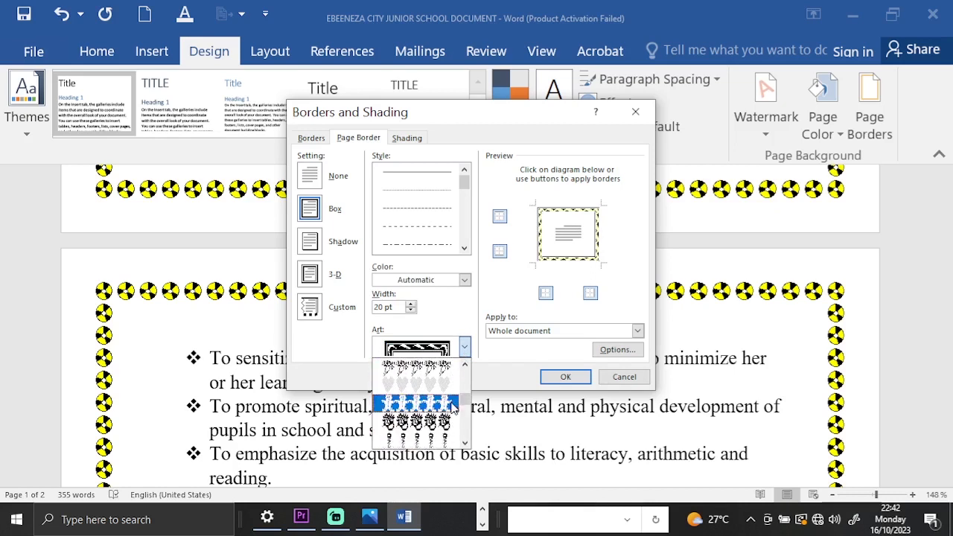
left_click(439, 404)
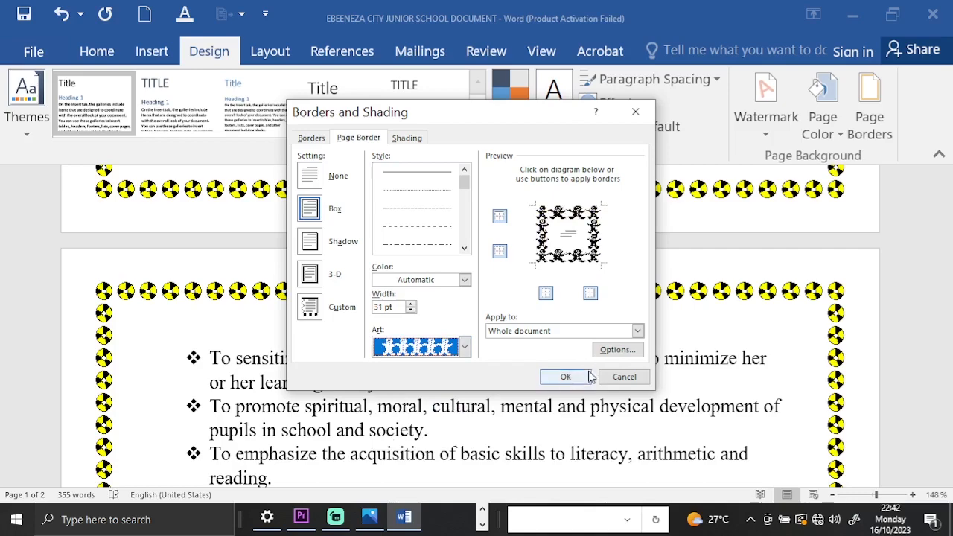
left_click(565, 376)
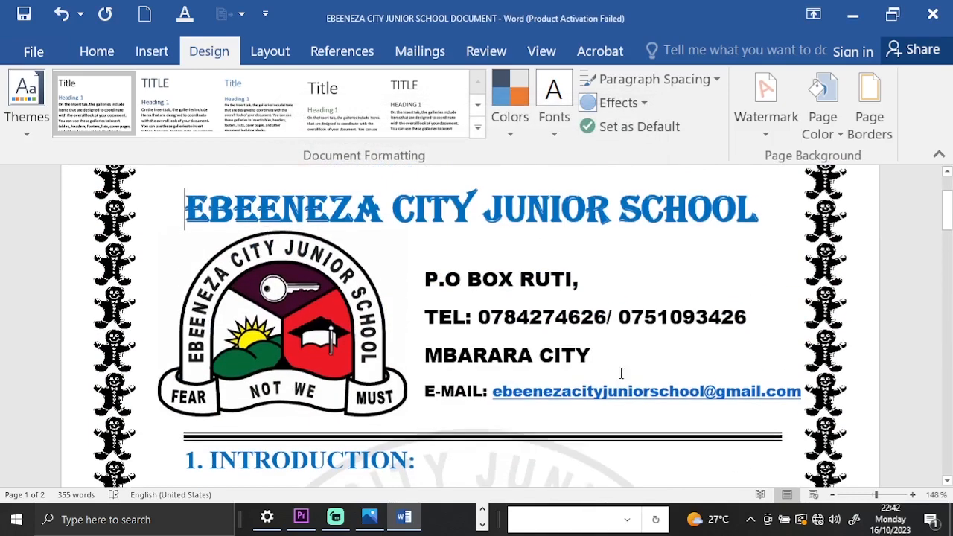
scroll(646, 379, "up", 2)
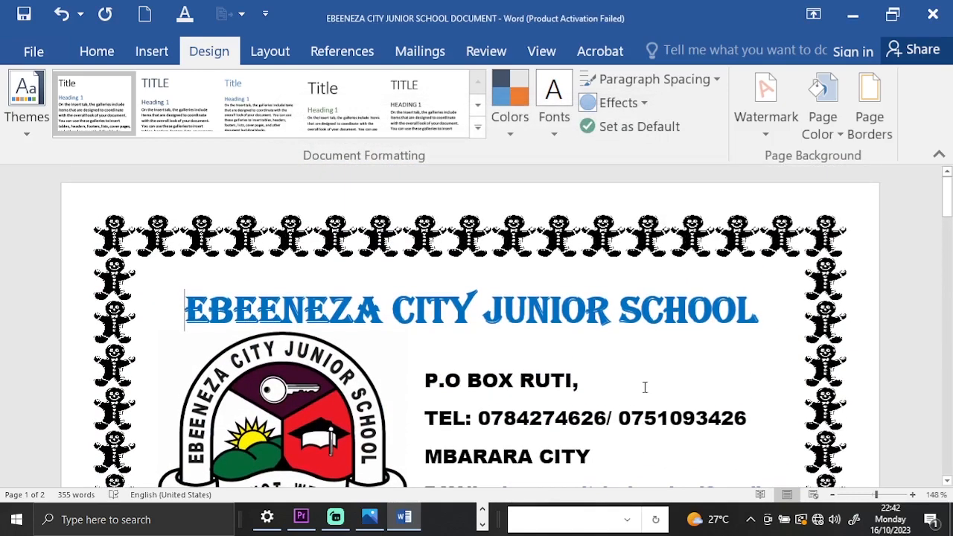
scroll(644, 387, "down", 8)
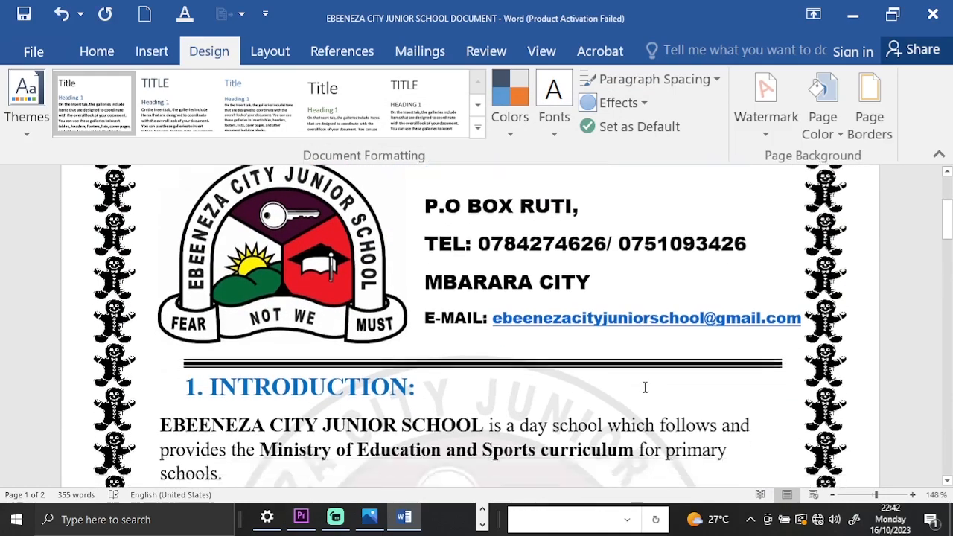
scroll(645, 387, "down", 10)
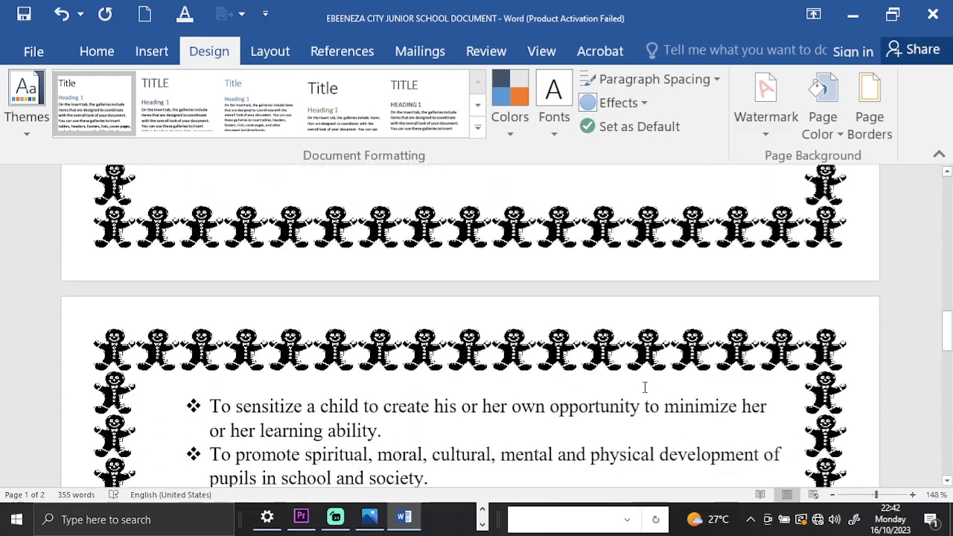
scroll(645, 387, "down", 8)
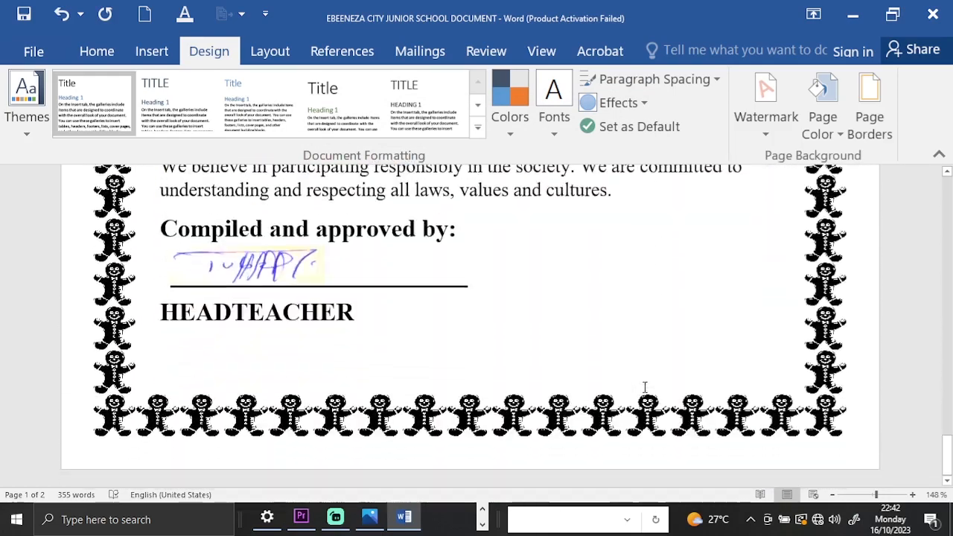
scroll(645, 387, "up", 18)
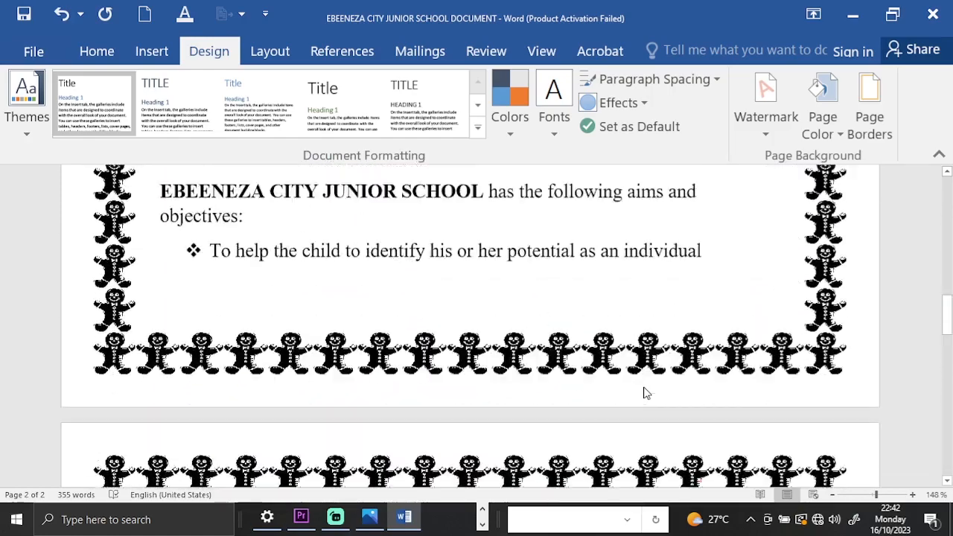
scroll(645, 387, "up", 10)
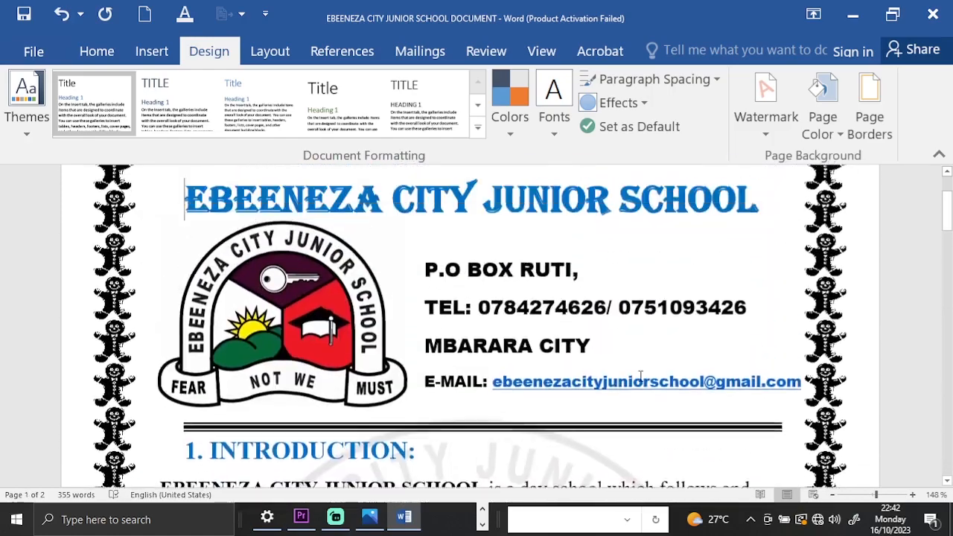